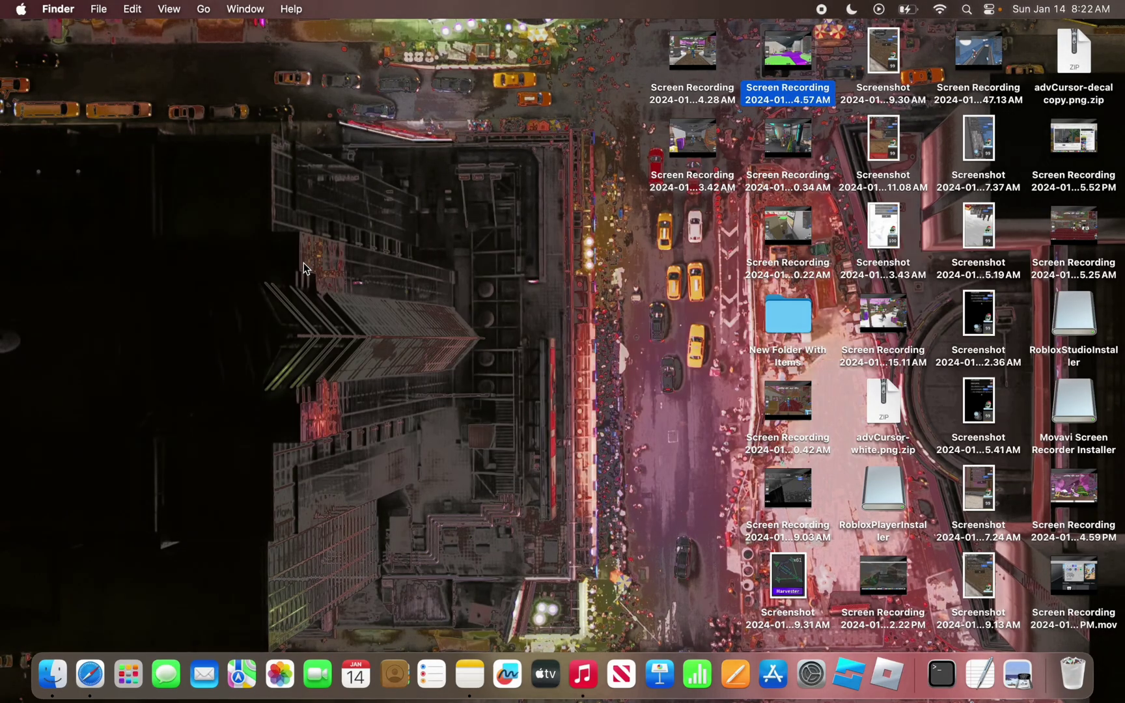
# Open Safari from the Dock and dismiss its Downloads popover
pyautogui.click(480, 140)
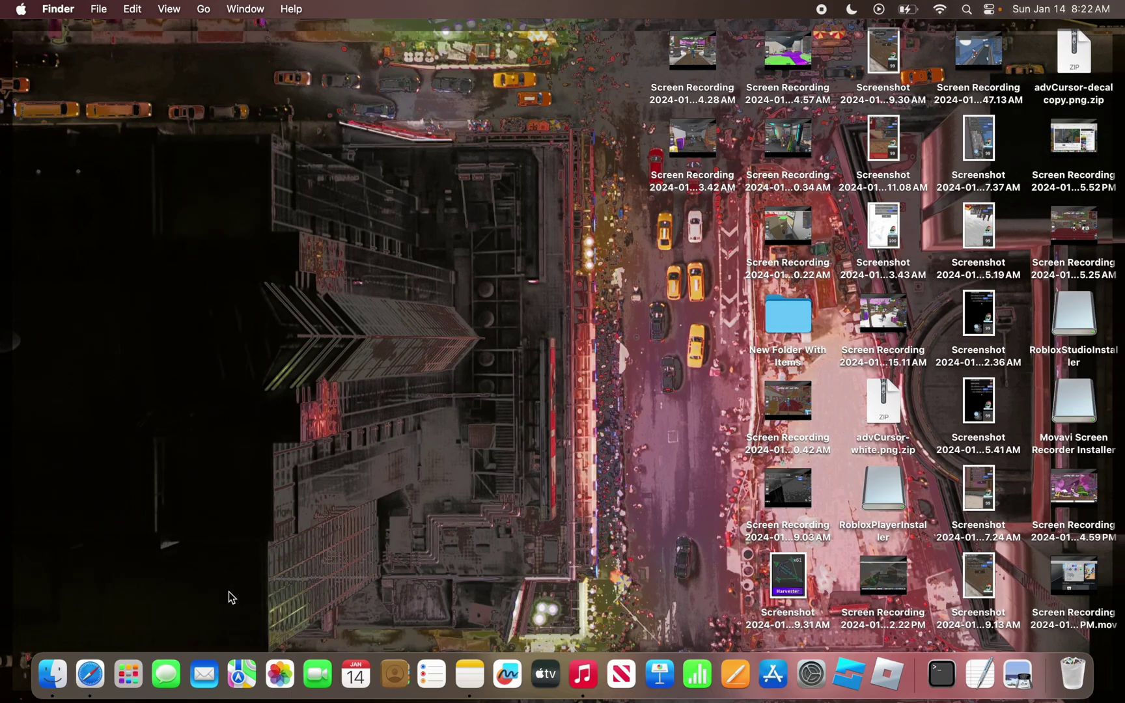
pyautogui.click(91, 674)
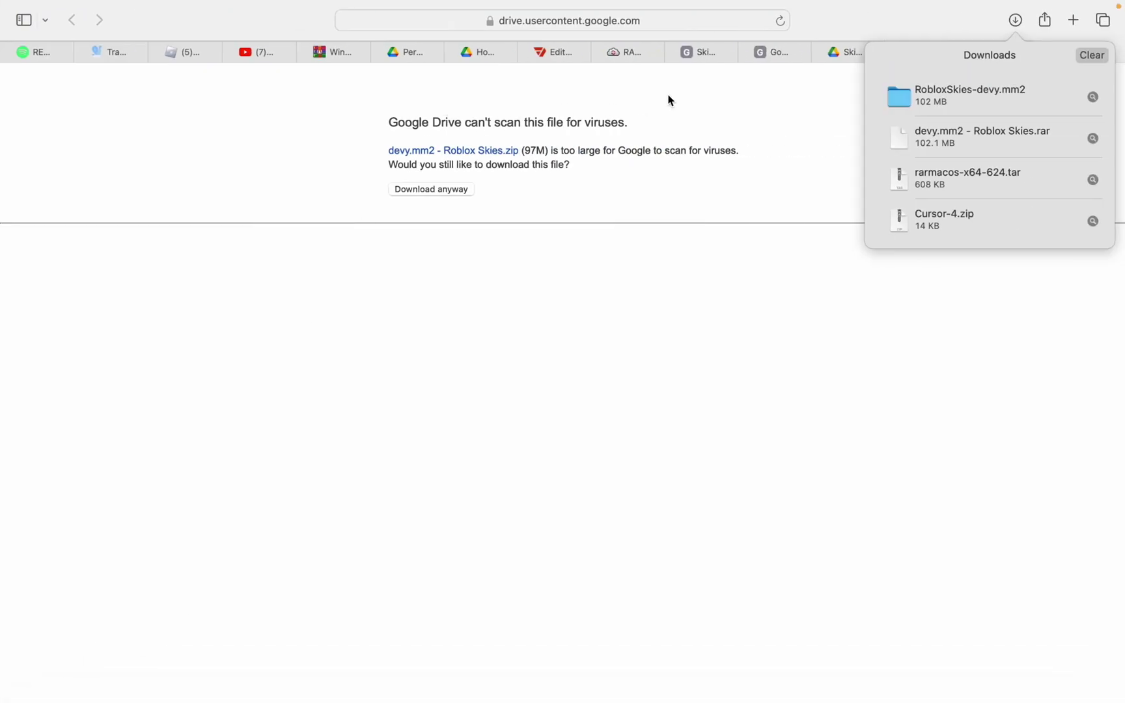
pyautogui.click(825, 68)
# Close the leftover converter, Google Drive and pdfFiller tabs until the WinRAR page shows
pyautogui.click(834, 55)
pyautogui.click(826, 52)
pyautogui.click(825, 57)
pyautogui.click(823, 54)
pyautogui.click(824, 52)
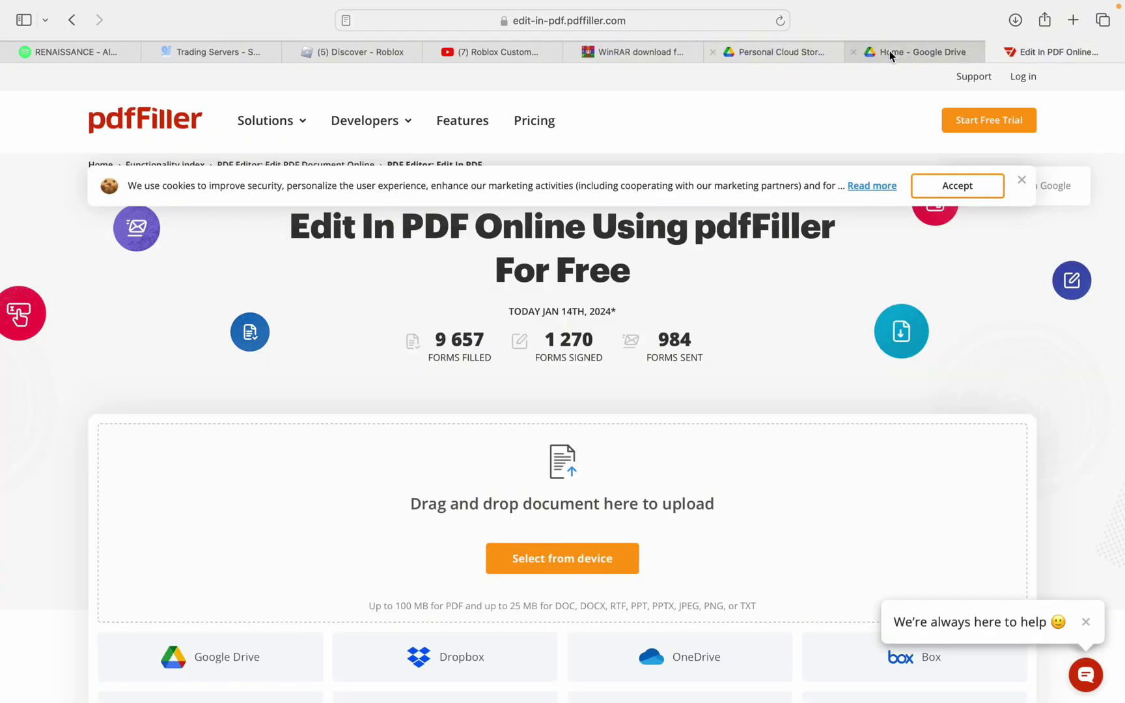
pyautogui.click(996, 52)
pyautogui.click(976, 52)
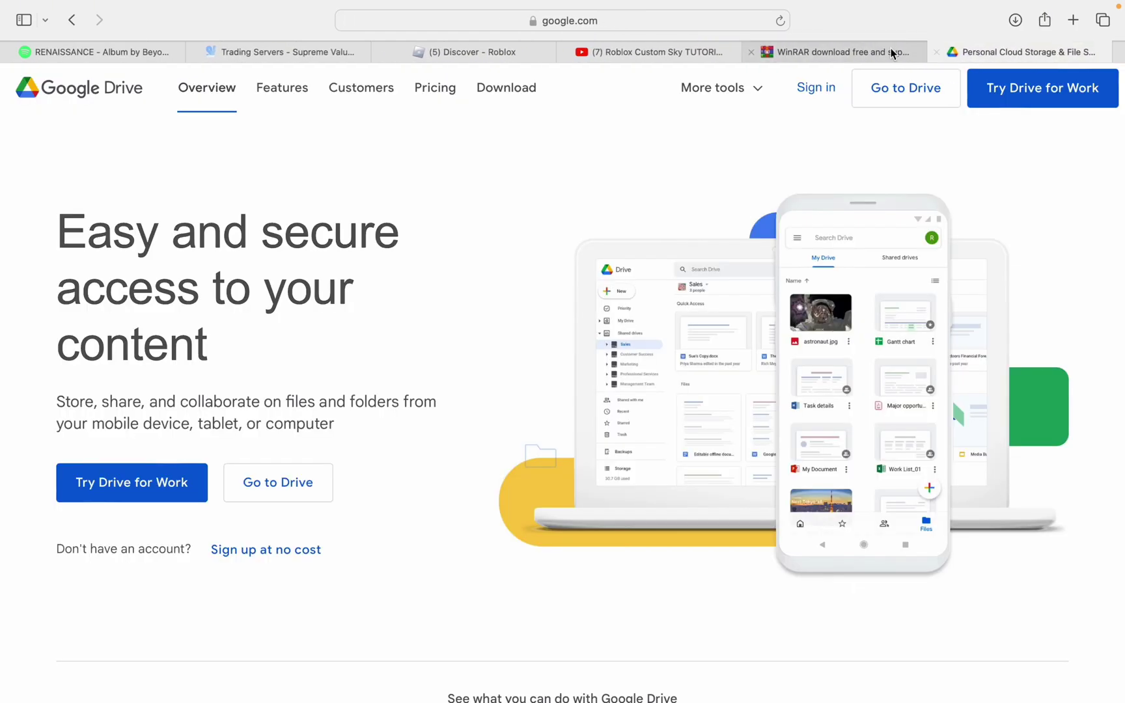
pyautogui.click(952, 50)
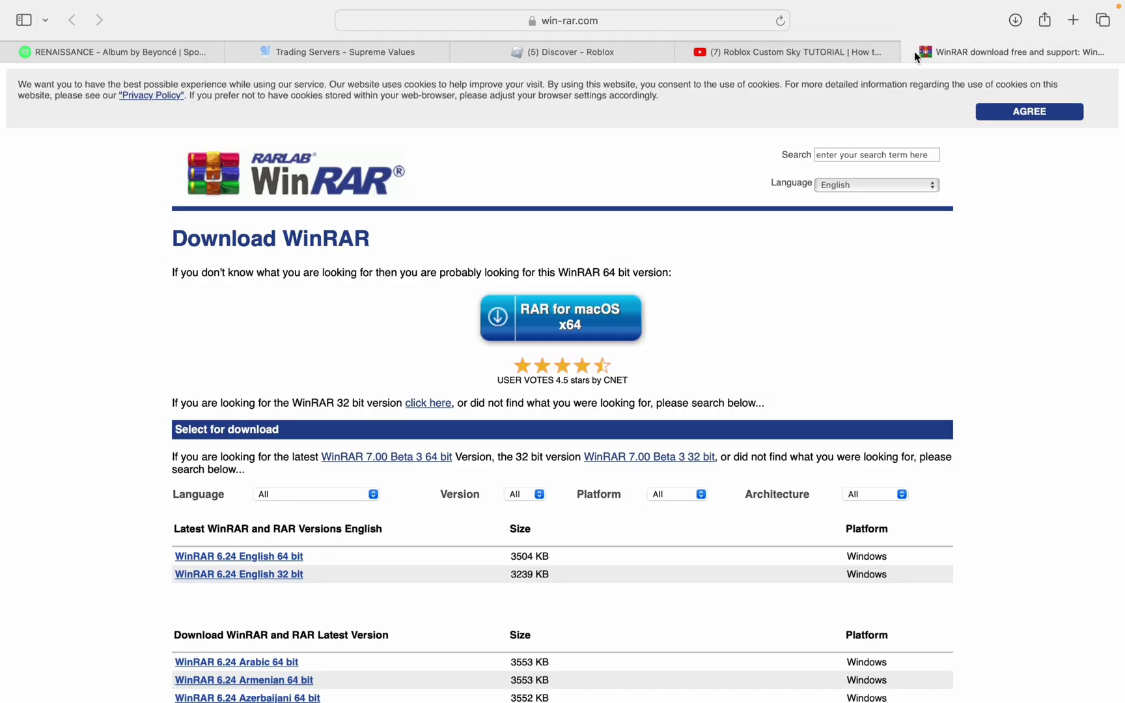
# Close the WinRAR tab and scroll the YouTube tutorial to its free pack link
pyautogui.click(913, 52)
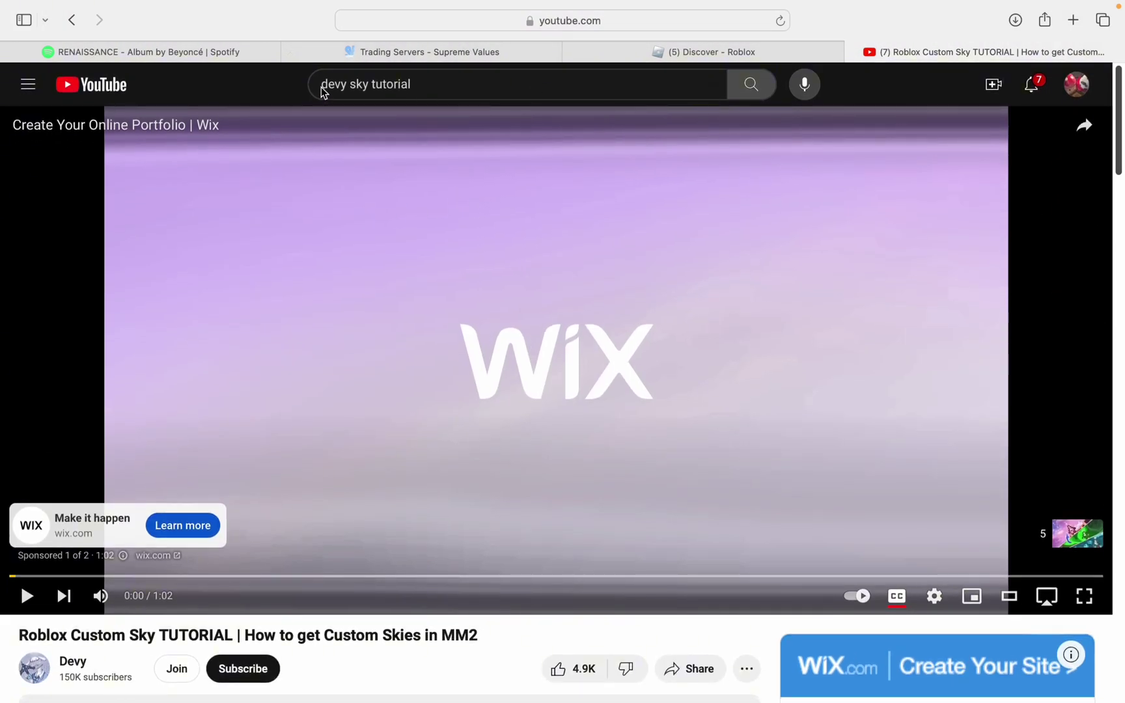
pyautogui.click(324, 91)
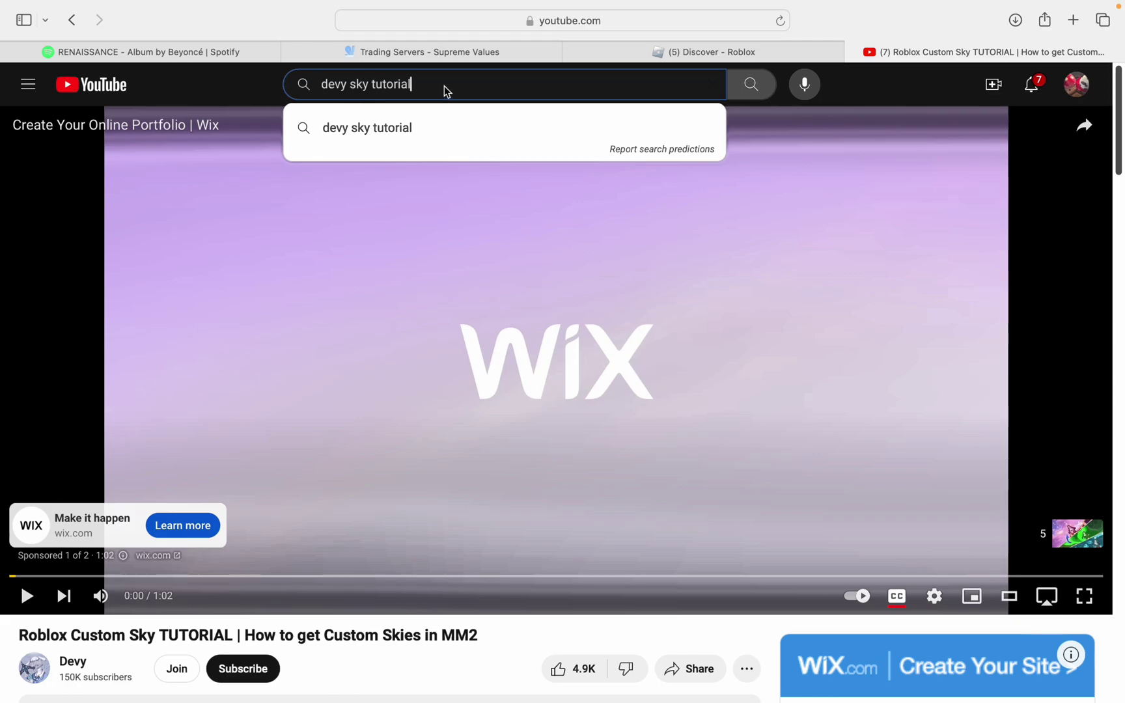
pyautogui.moveTo(444, 88); pyautogui.dragTo(293, 86)
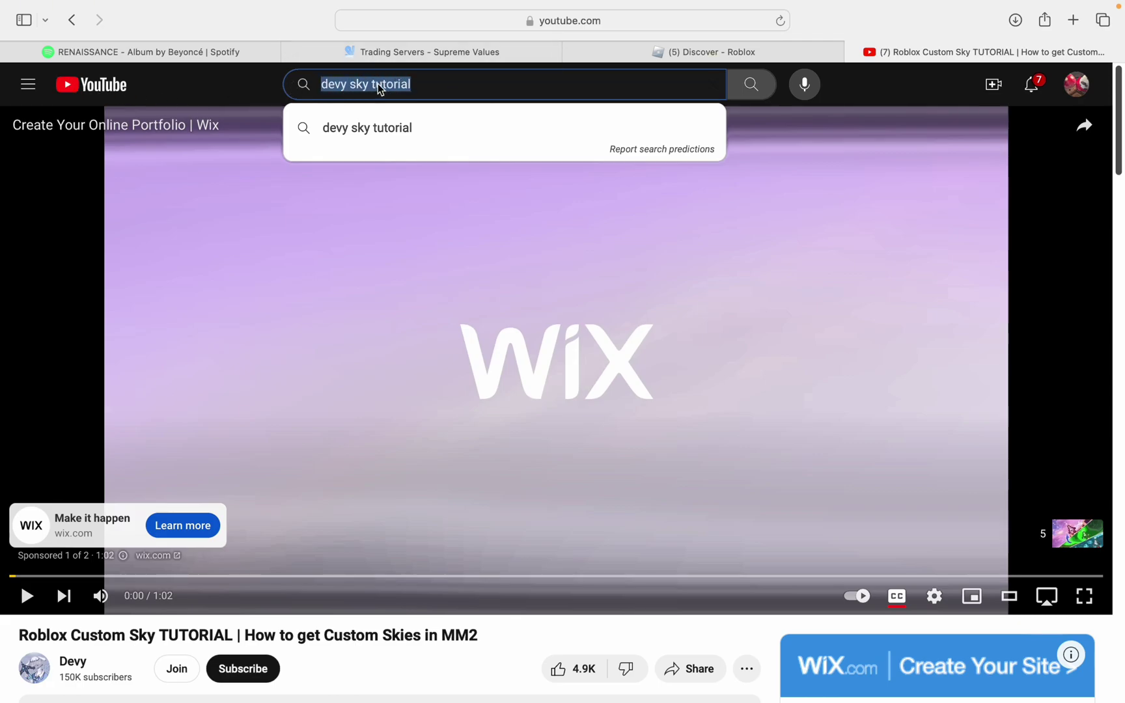
pyautogui.press('Escape')
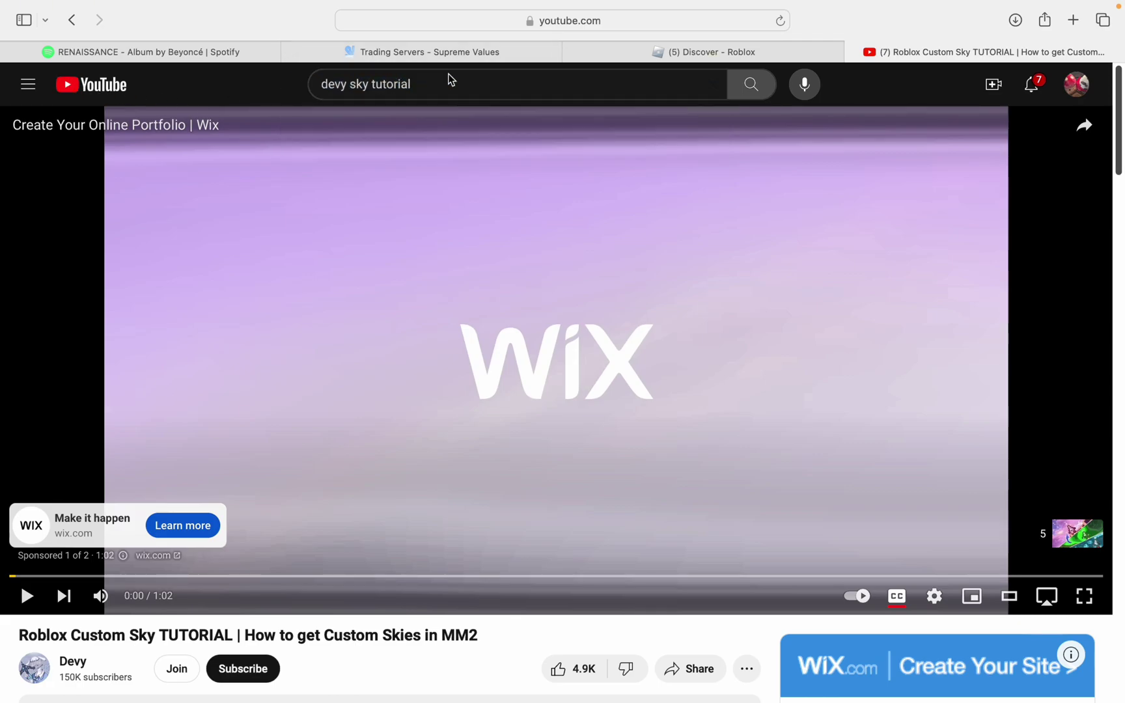
pyautogui.scroll(-6, 495, 252)
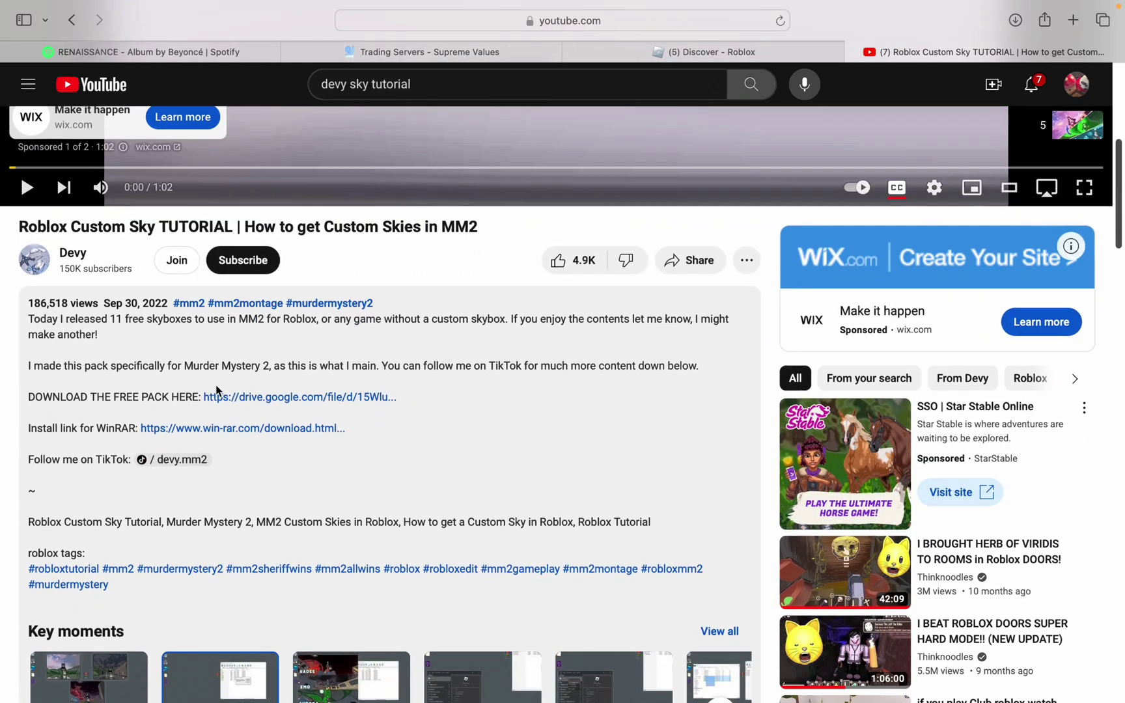
pyautogui.scroll(3, 168, 384)
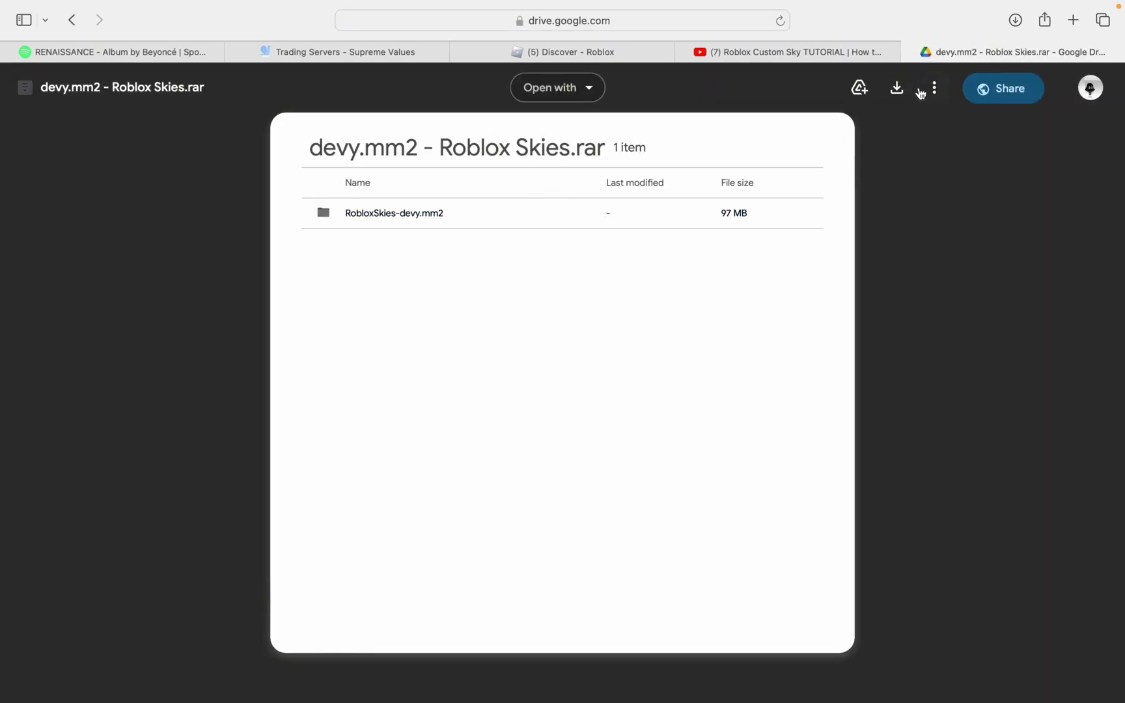
# Download devy.mm2 - Roblox Skies.rar from Drive, close the virus warning, and open it with CloudConvert
pyautogui.click(896, 88)
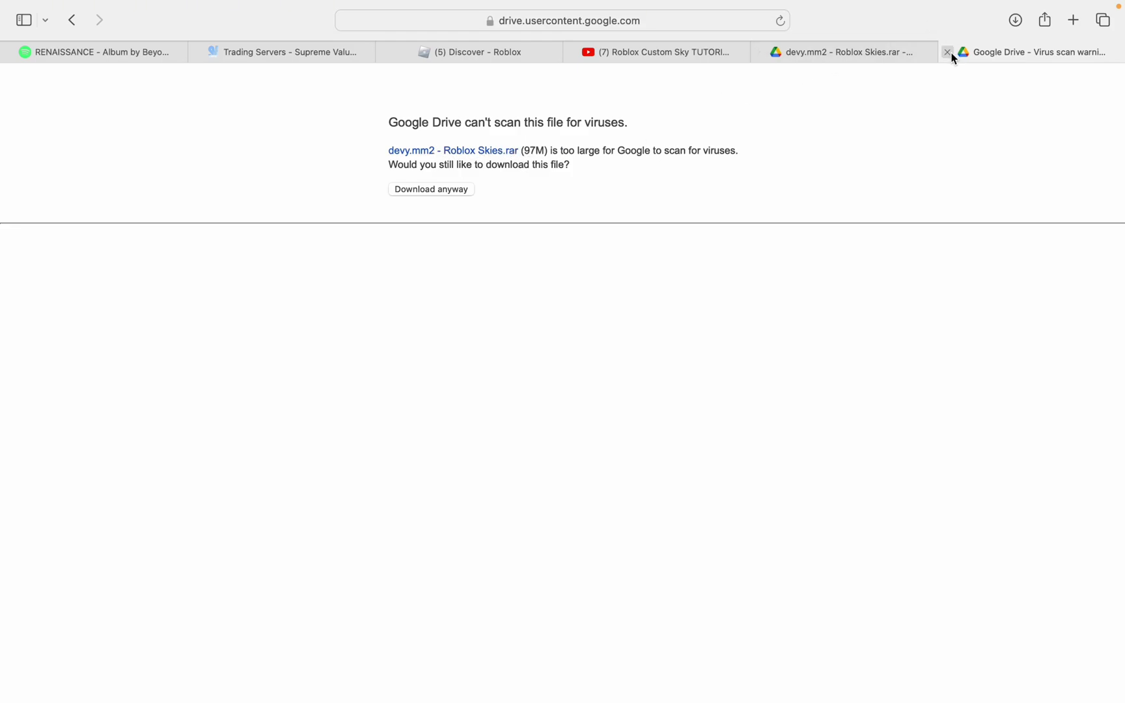
pyautogui.click(949, 54)
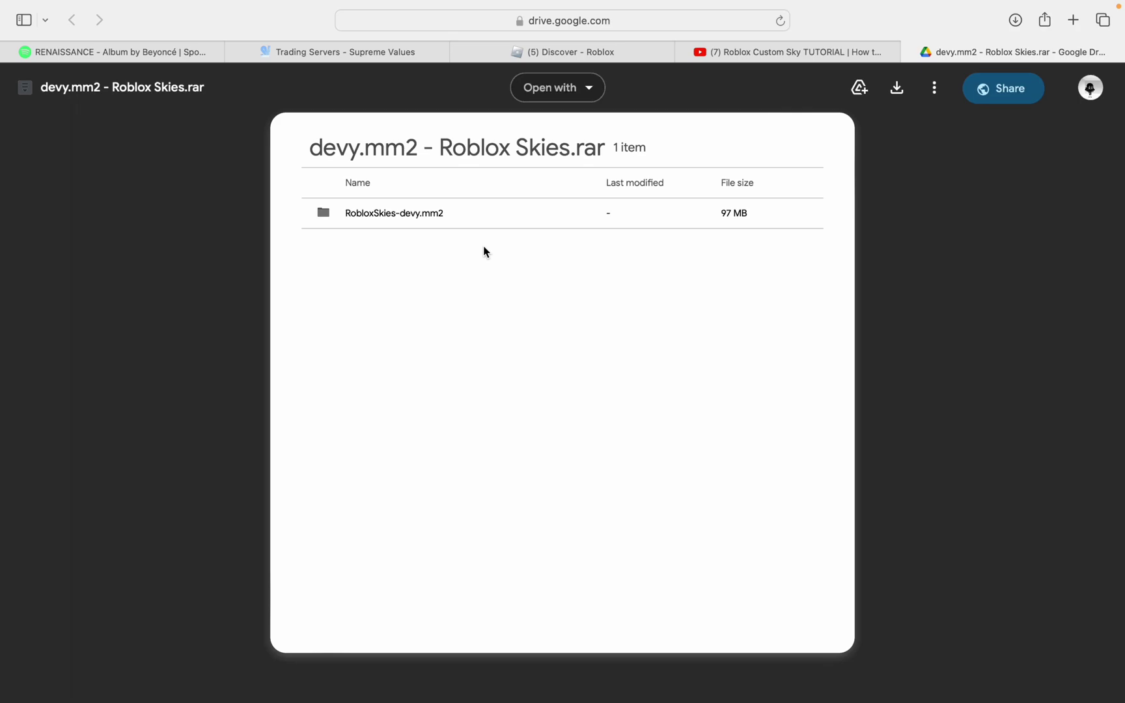
pyautogui.click(567, 99)
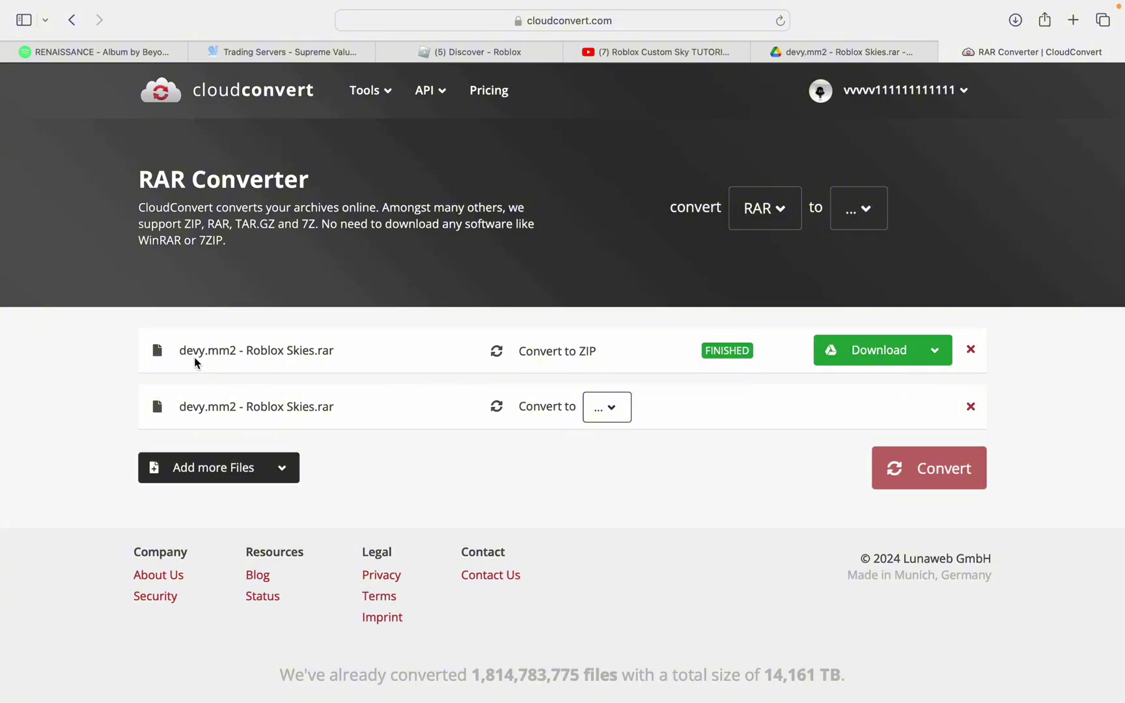
# Remove the earlier finished conversion and set the Roblox Skies .rar output format to ZIP
pyautogui.moveTo(188, 353); pyautogui.dragTo(716, 341)
pyautogui.moveTo(182, 355); pyautogui.dragTo(121, 319)
pyautogui.click(456, 495)
pyautogui.click(971, 350)
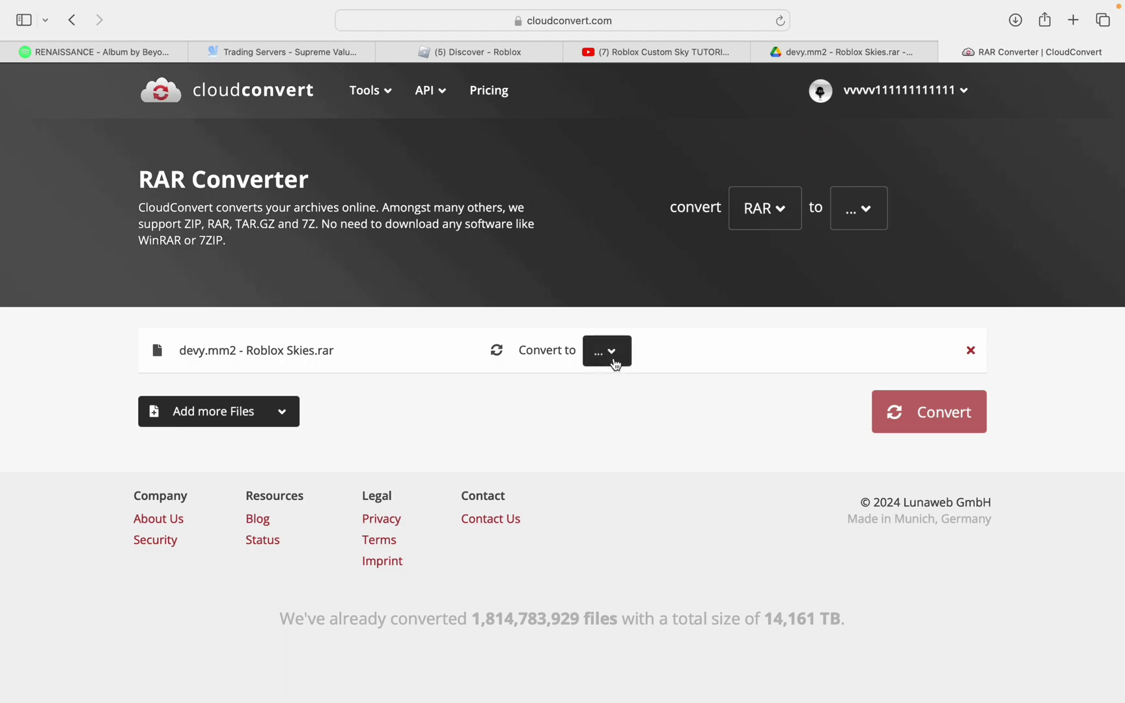
pyautogui.click(612, 362)
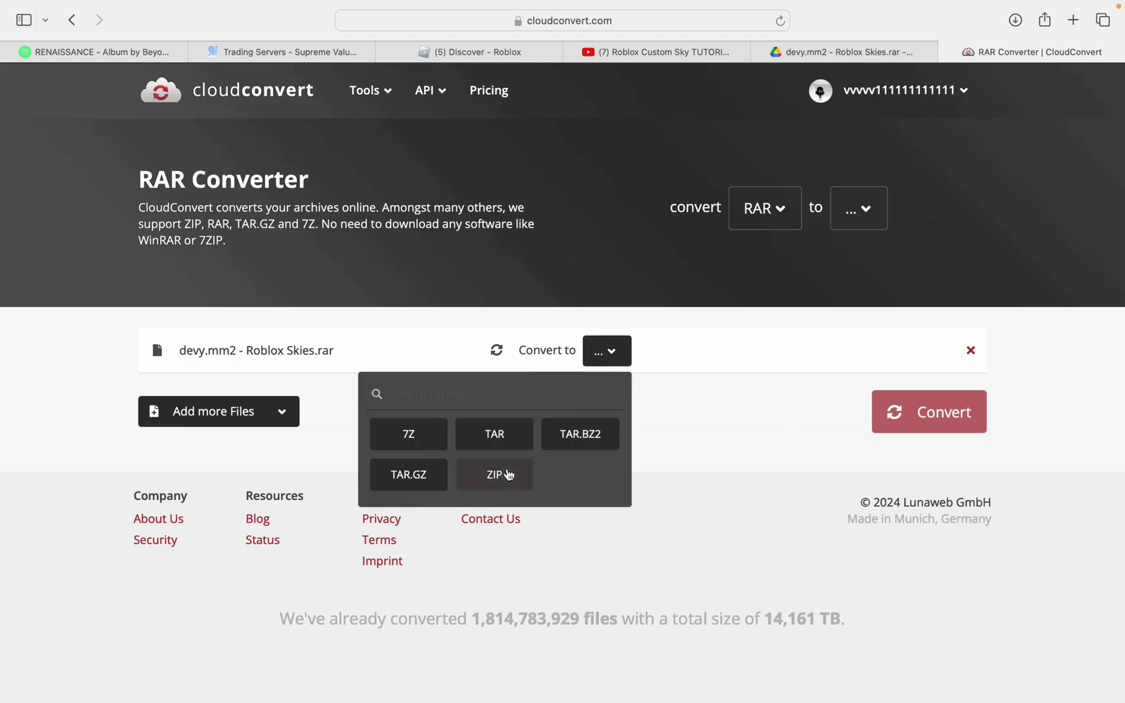
pyautogui.click(511, 475)
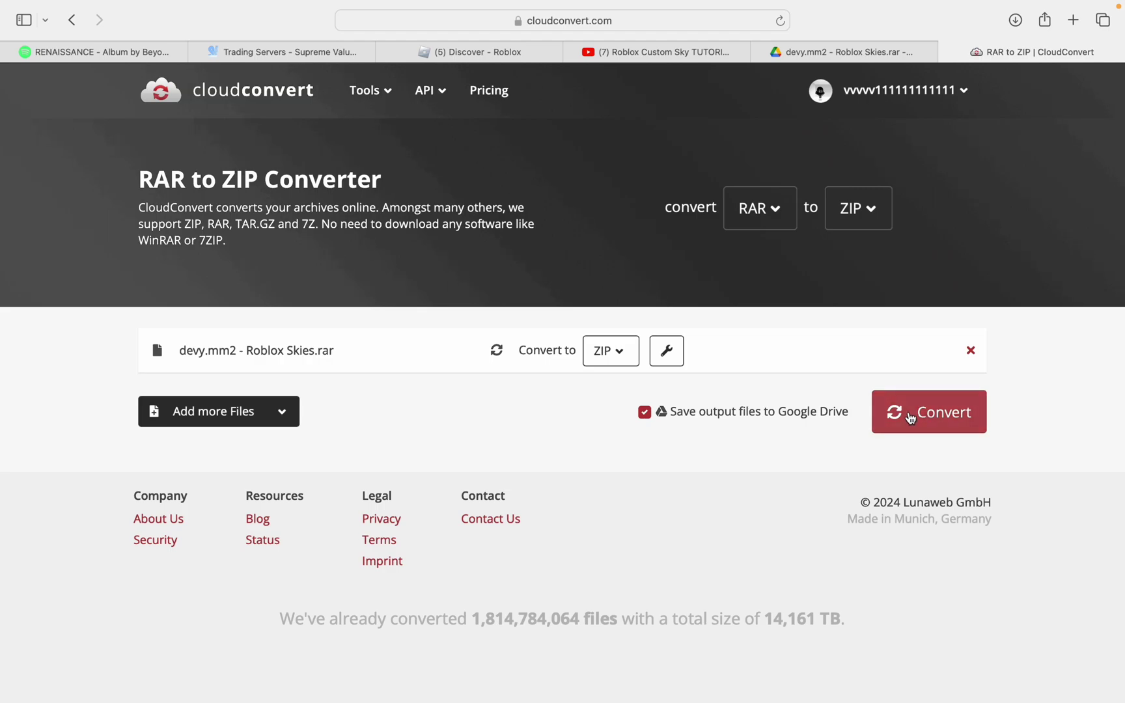
# Convert the Roblox Skies archive to ZIP and check the Download button's extra options
pyautogui.click(910, 416)
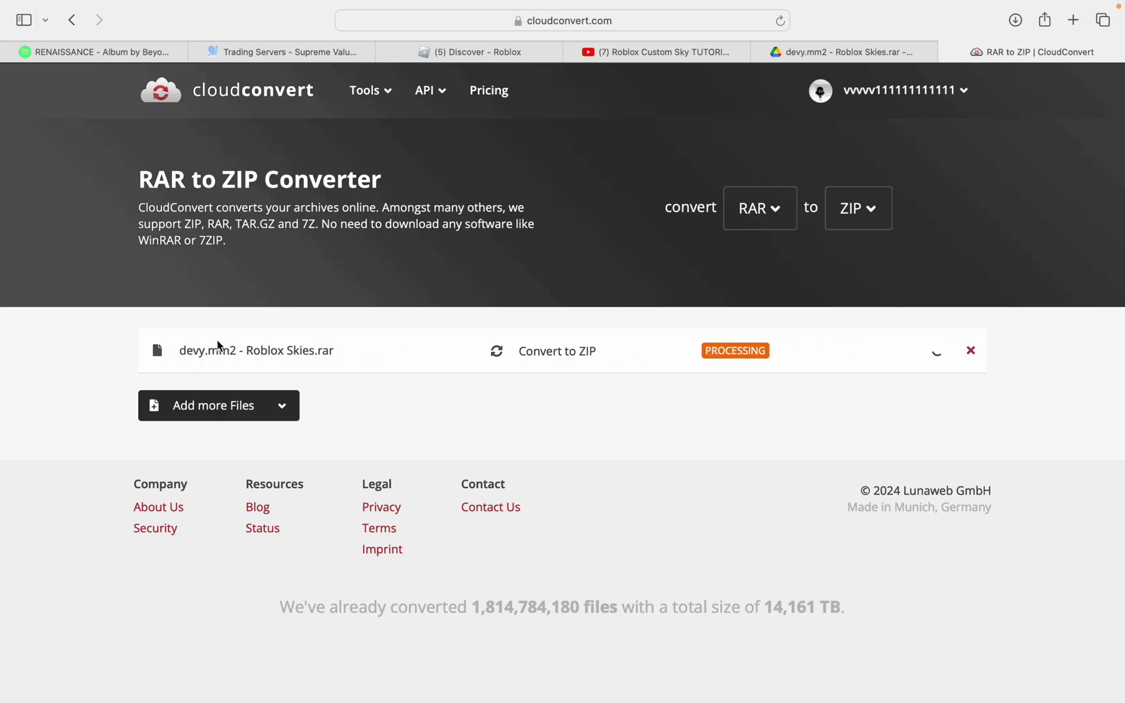
pyautogui.tripleClick(325, 356)
pyautogui.click(580, 389)
pyautogui.moveTo(323, 218); pyautogui.dragTo(289, 264)
pyautogui.click(409, 282)
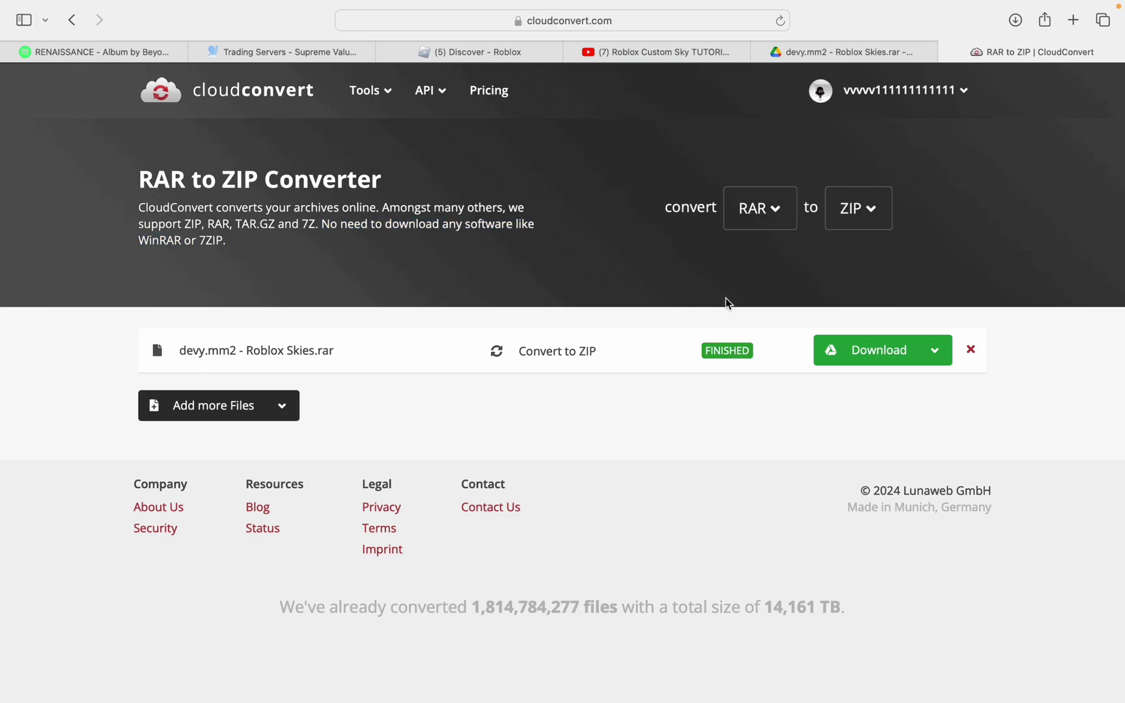
pyautogui.click(935, 350)
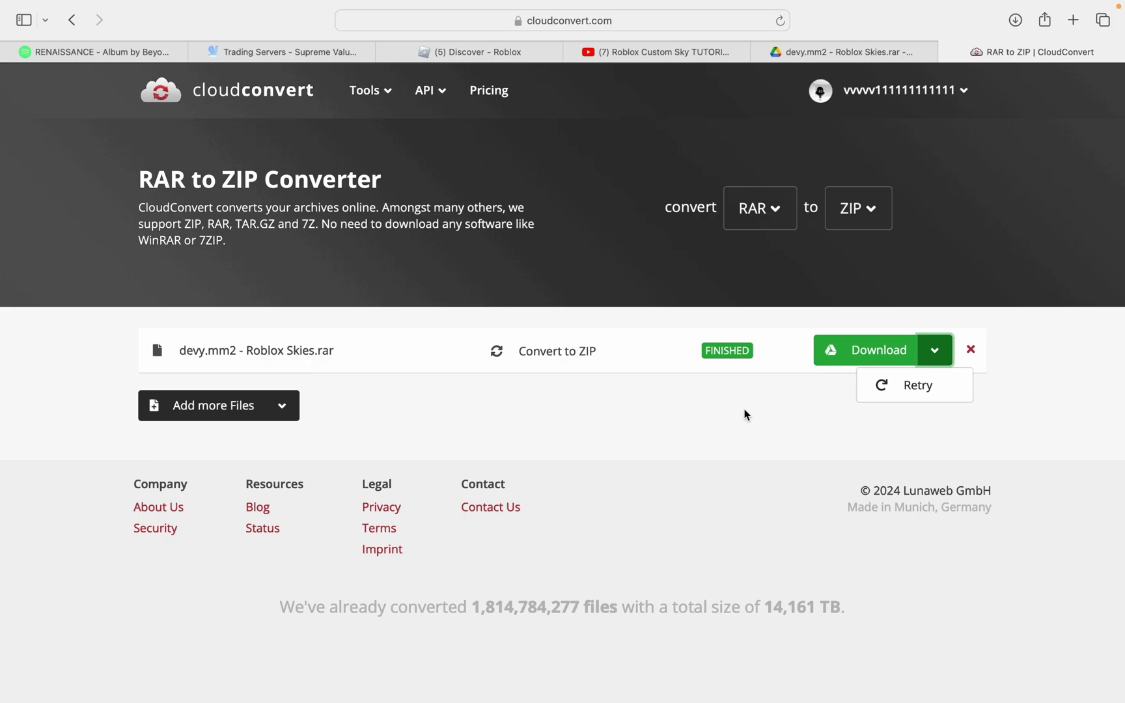
# Close the download options and start downloading the Roblox Skies archive from Google Drive
pyautogui.click(716, 352)
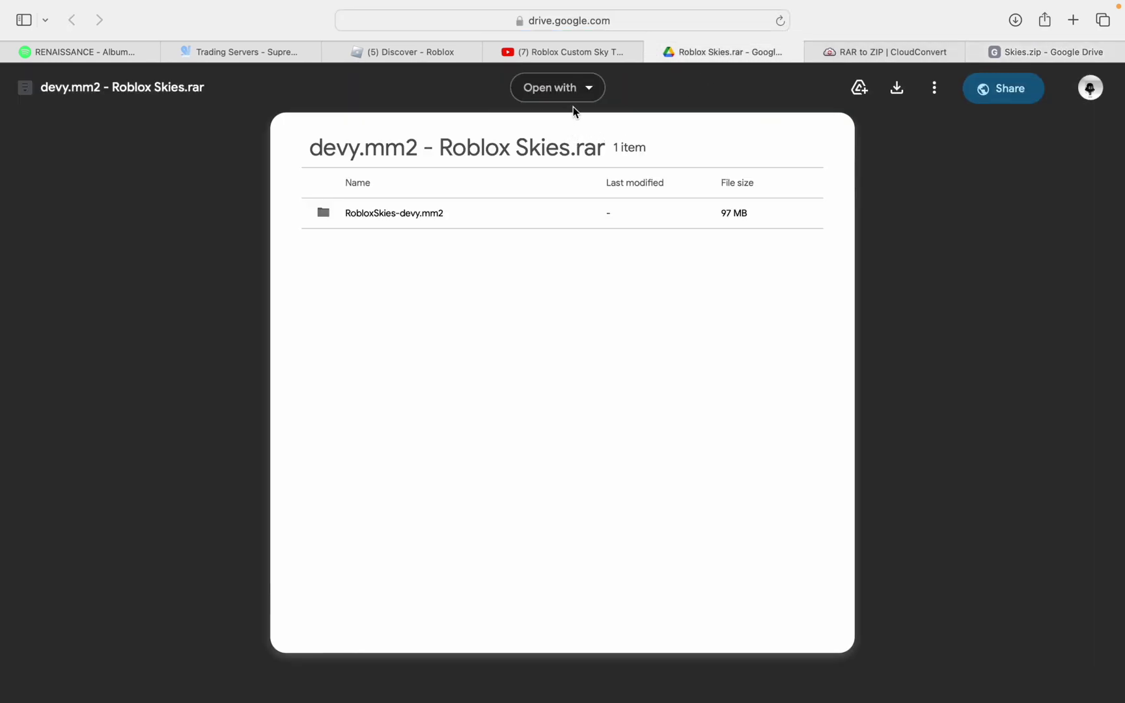
pyautogui.click(602, 96)
pyautogui.click(914, 101)
pyautogui.click(897, 91)
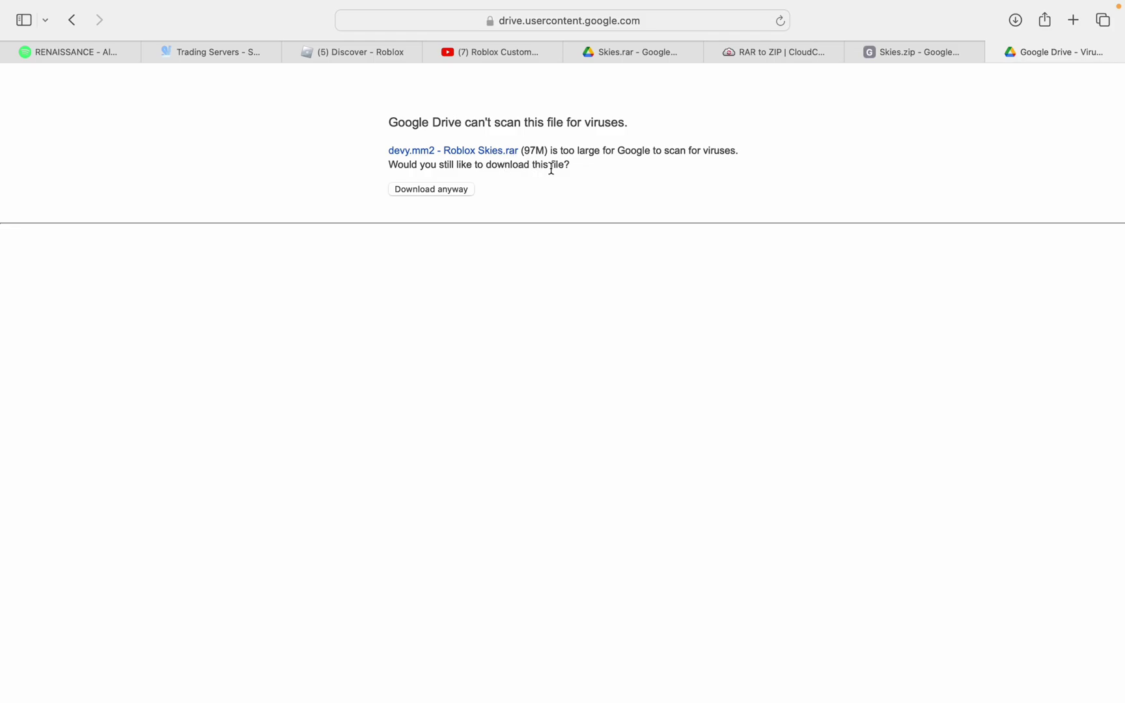
# Download Skies.zip from its Drive preview and close the leftover Skies.rar download page
pyautogui.click(903, 54)
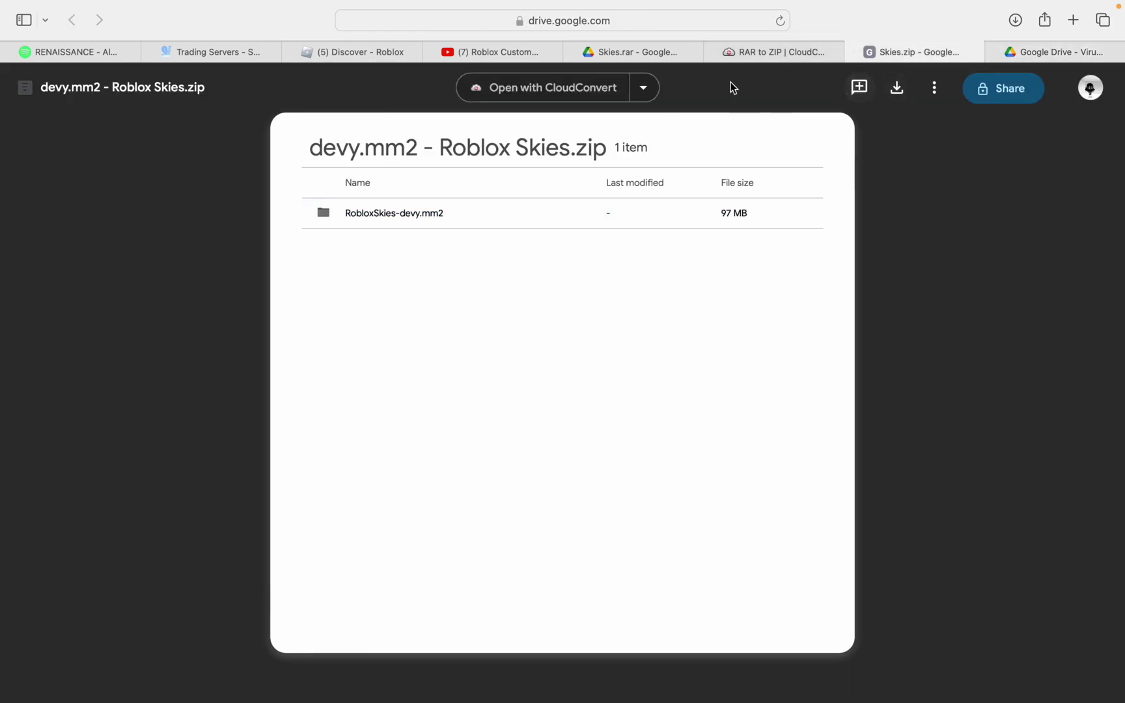
pyautogui.click(897, 88)
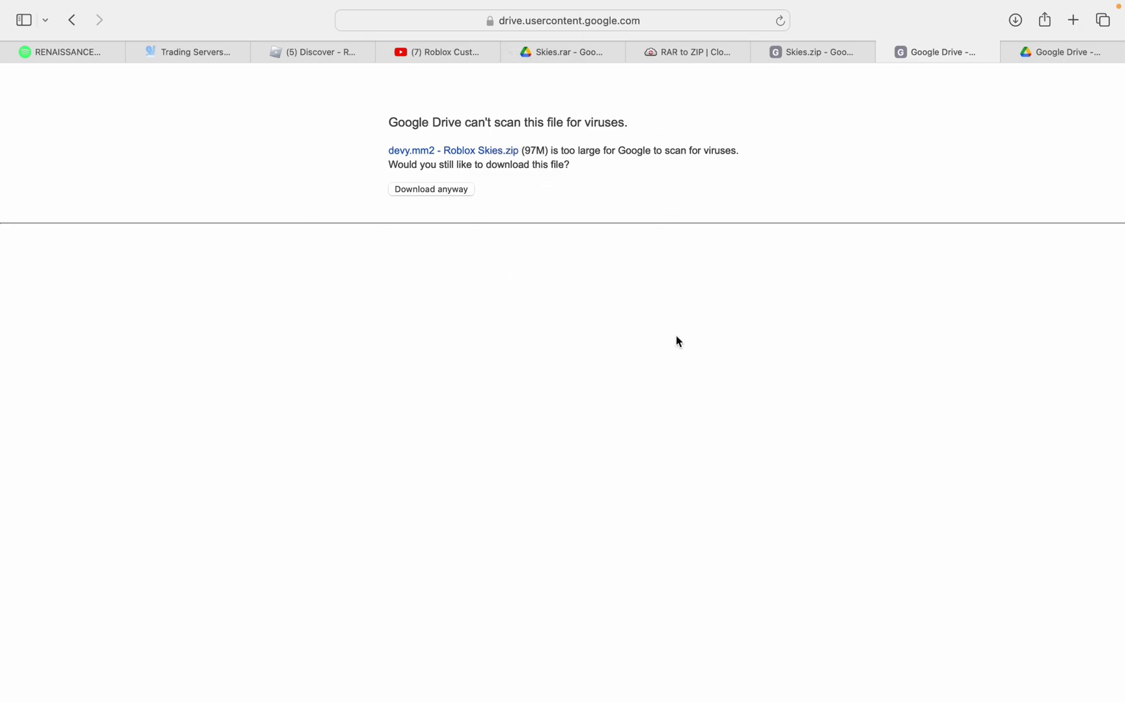
pyautogui.click(1049, 53)
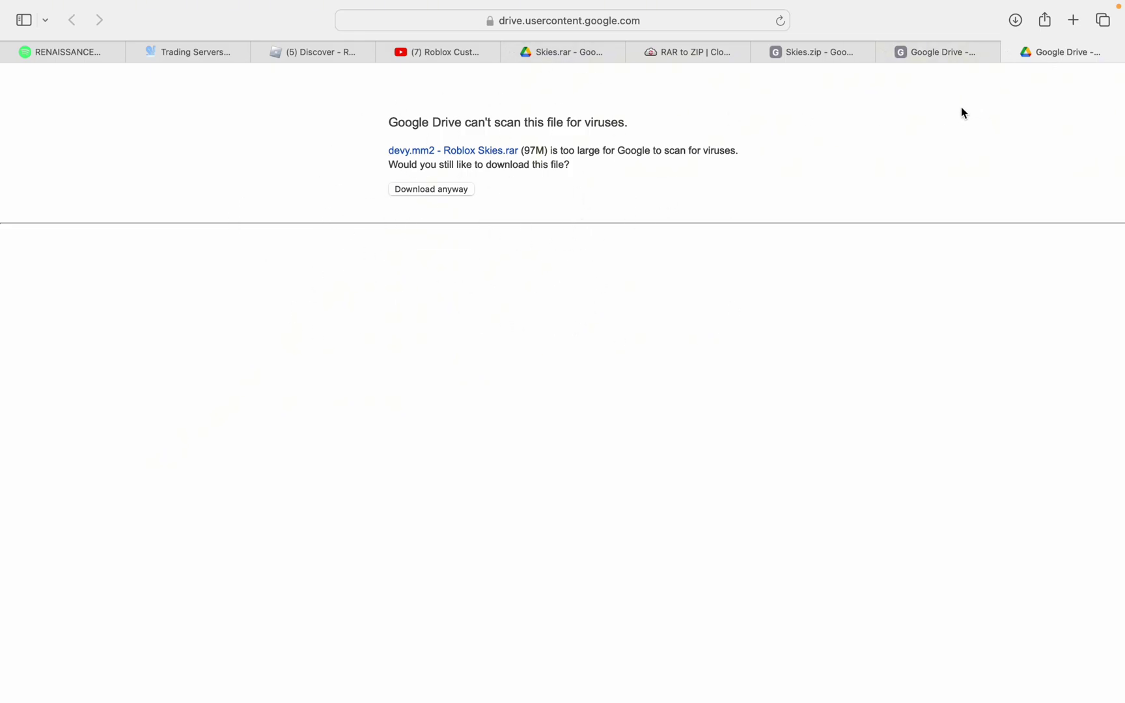
pyautogui.click(1011, 52)
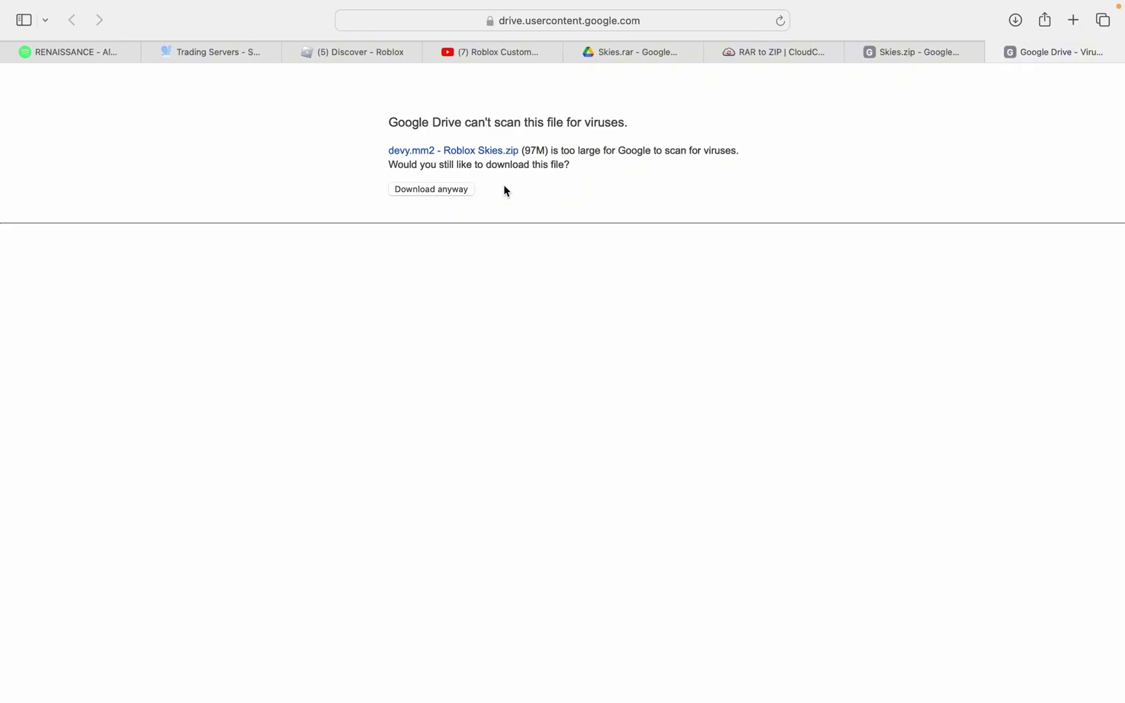
# Remove the Skies.rar and rarmacos-x64-624.tar entries from Safari's downloads list
pyautogui.click(1014, 21)
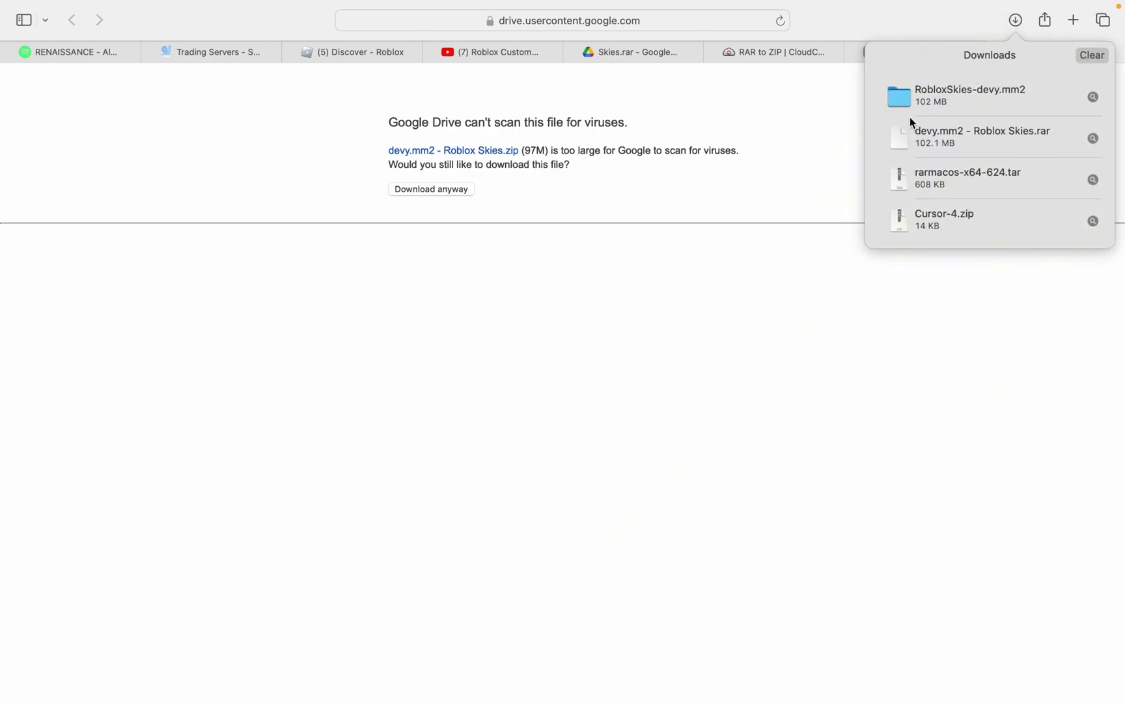
pyautogui.rightClick(1031, 144)
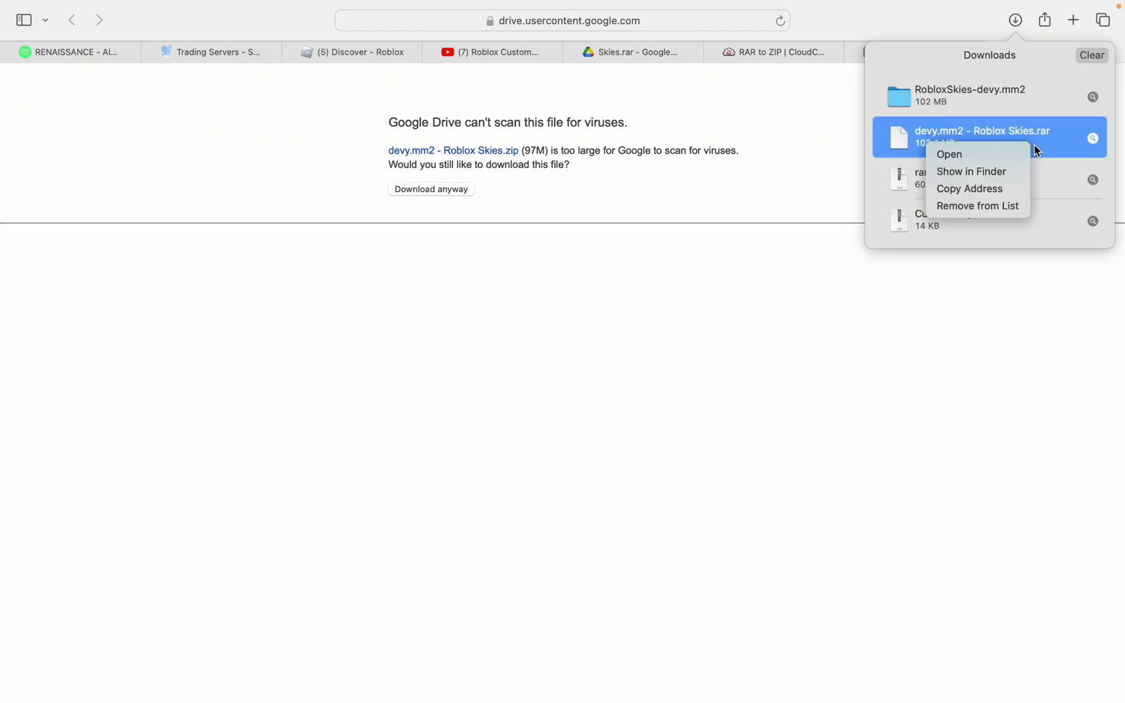
pyautogui.click(974, 207)
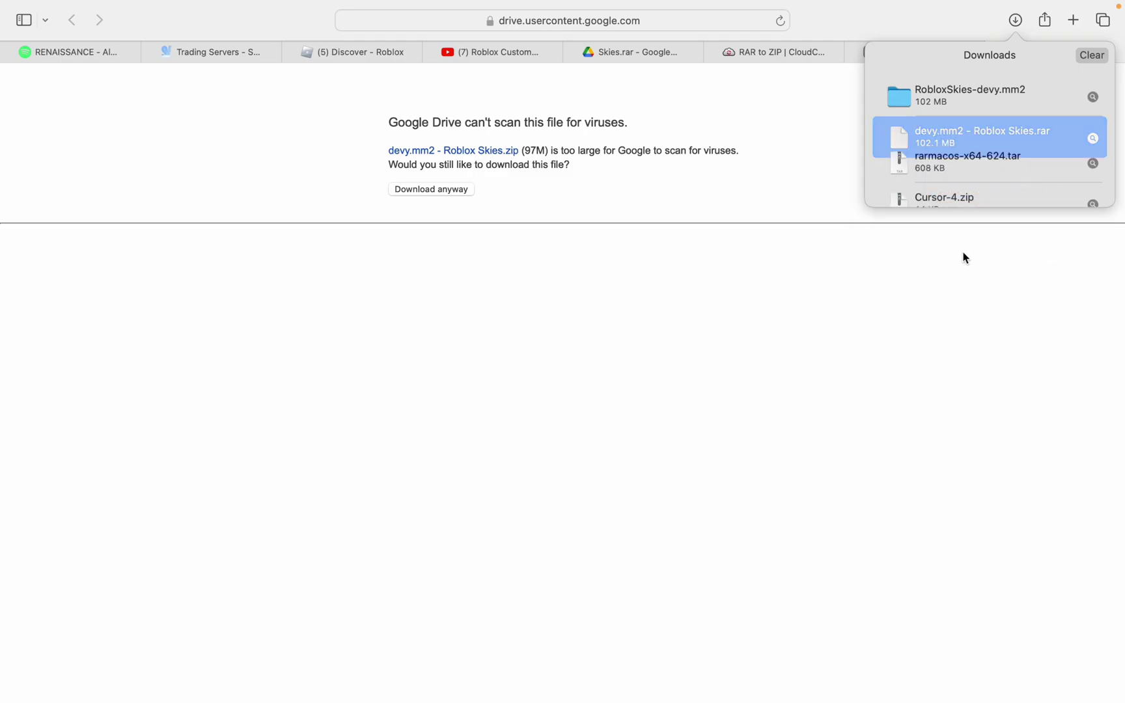
pyautogui.rightClick(949, 144)
pyautogui.click(993, 198)
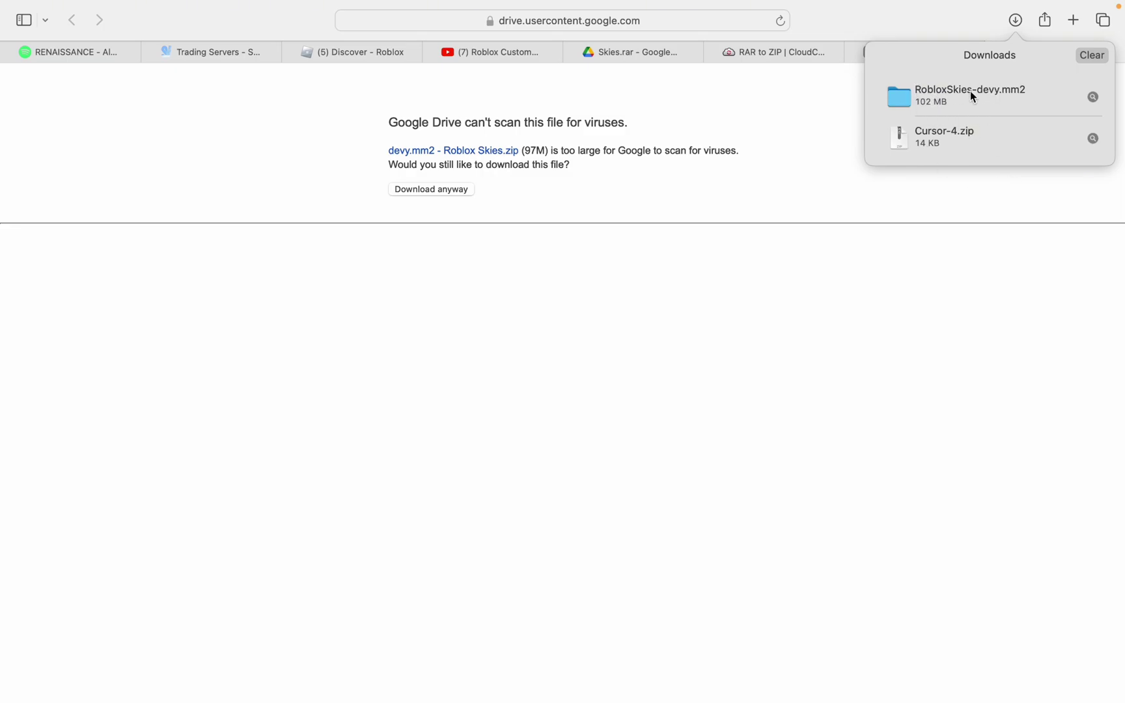
# Open the Moonlight folder inside Downloads > RobloxSkies-devy.mm2 and preview Moonlight.png
pyautogui.doubleClick(931, 107)
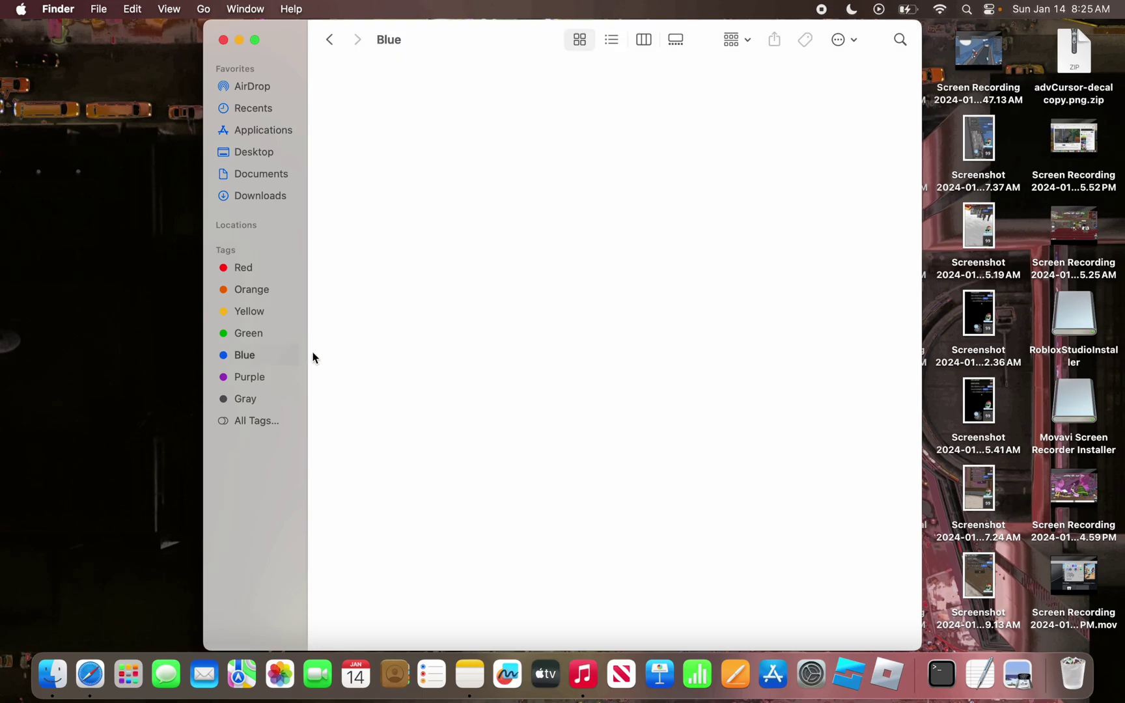
pyautogui.click(260, 196)
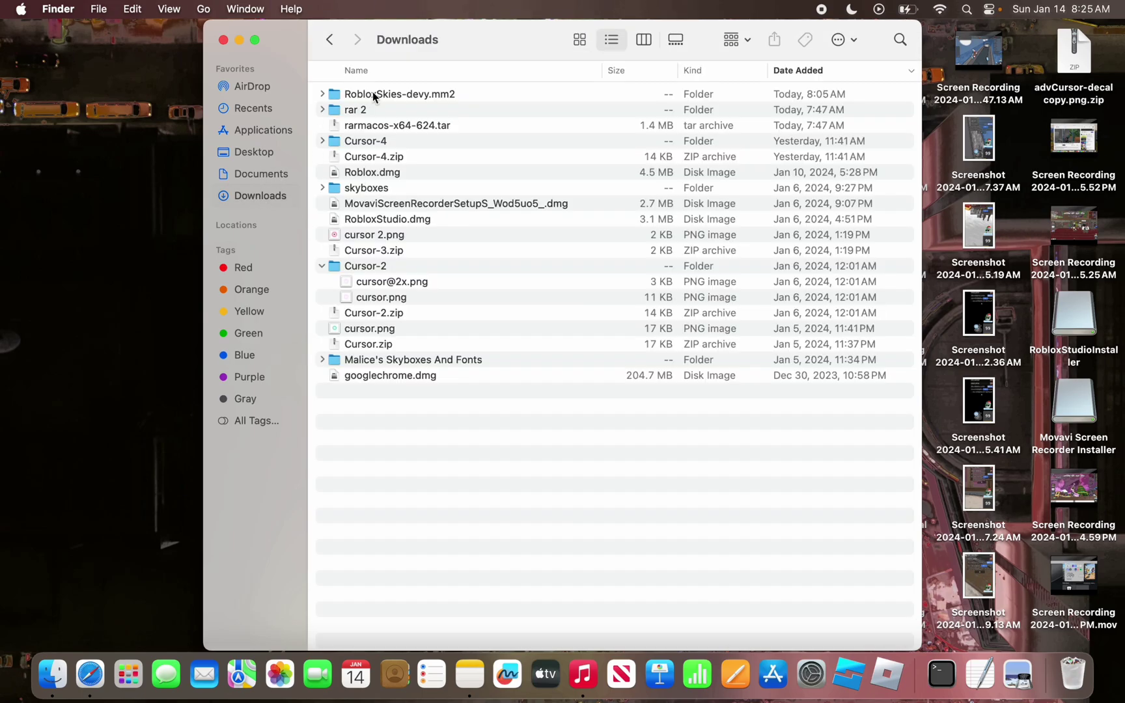
pyautogui.doubleClick(351, 93)
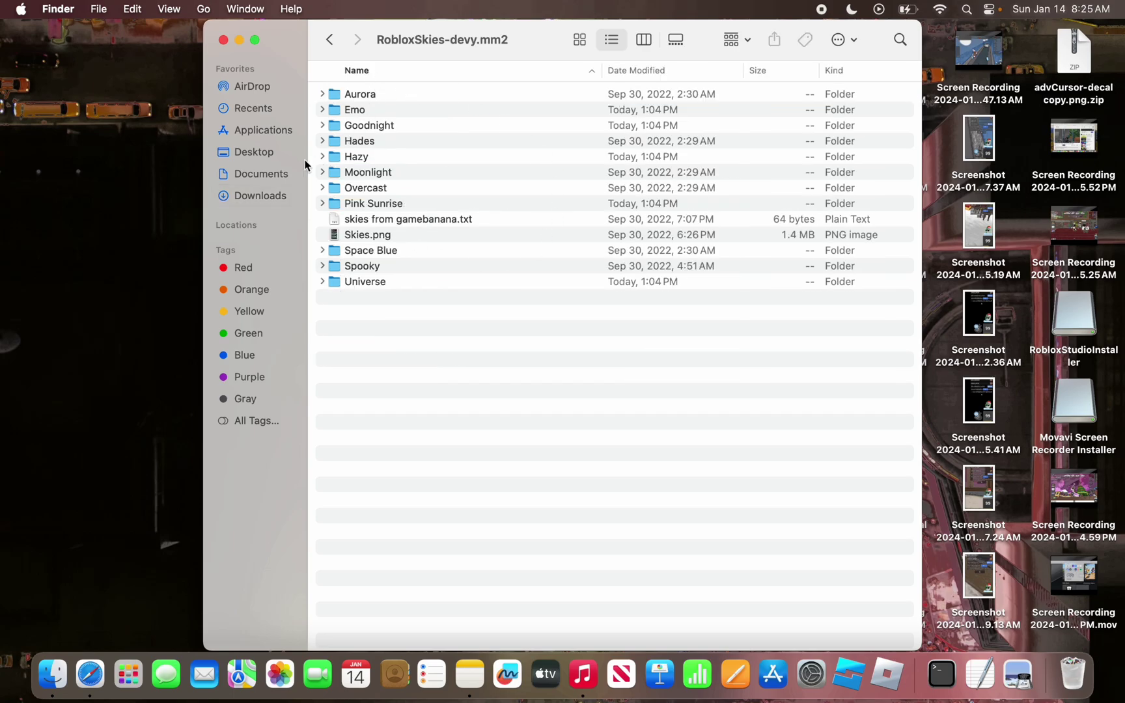
pyautogui.doubleClick(376, 174)
pyautogui.doubleClick(376, 93)
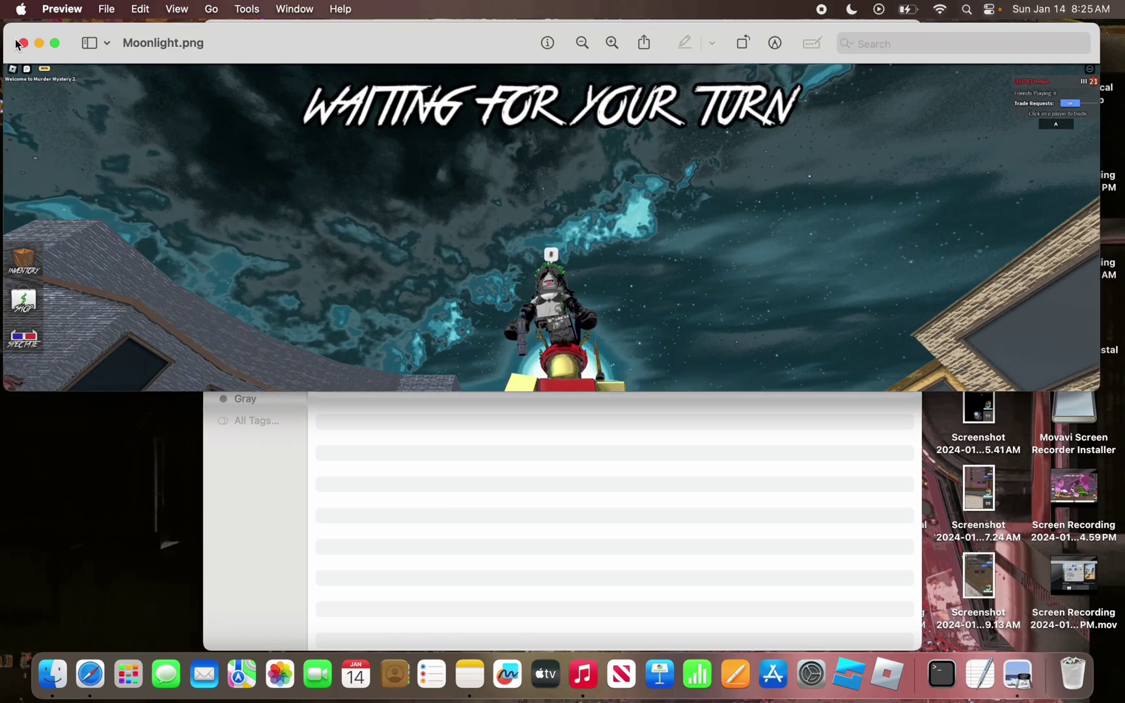
pyautogui.click(20, 43)
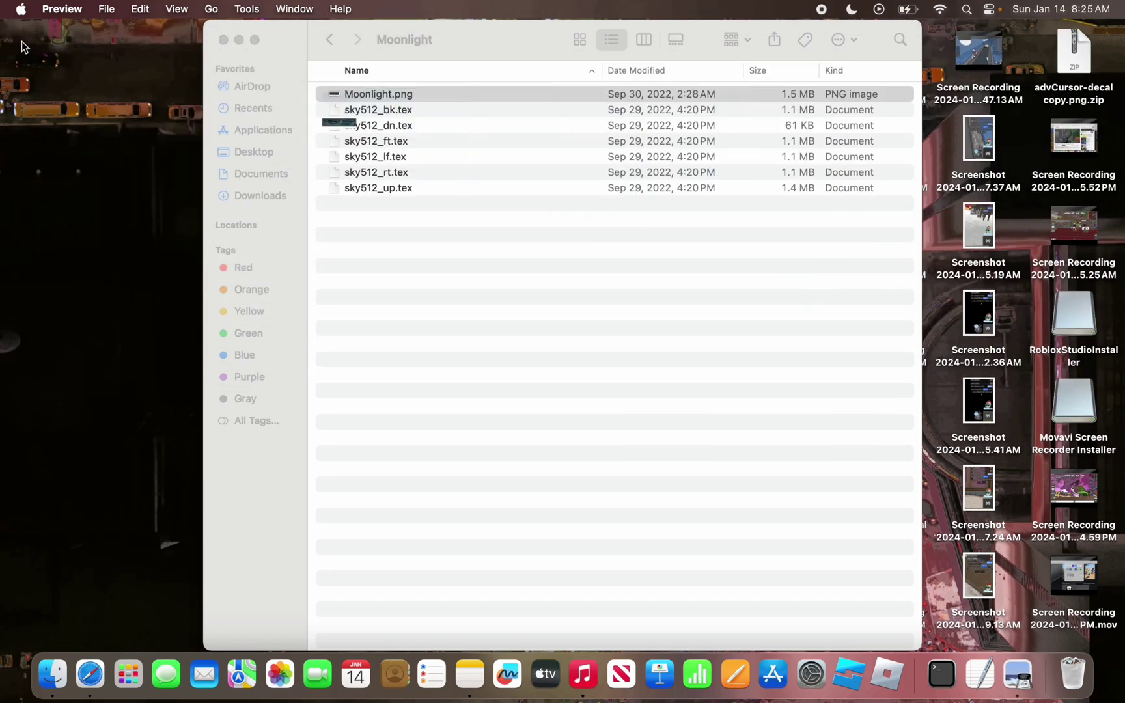
pyautogui.click(329, 39)
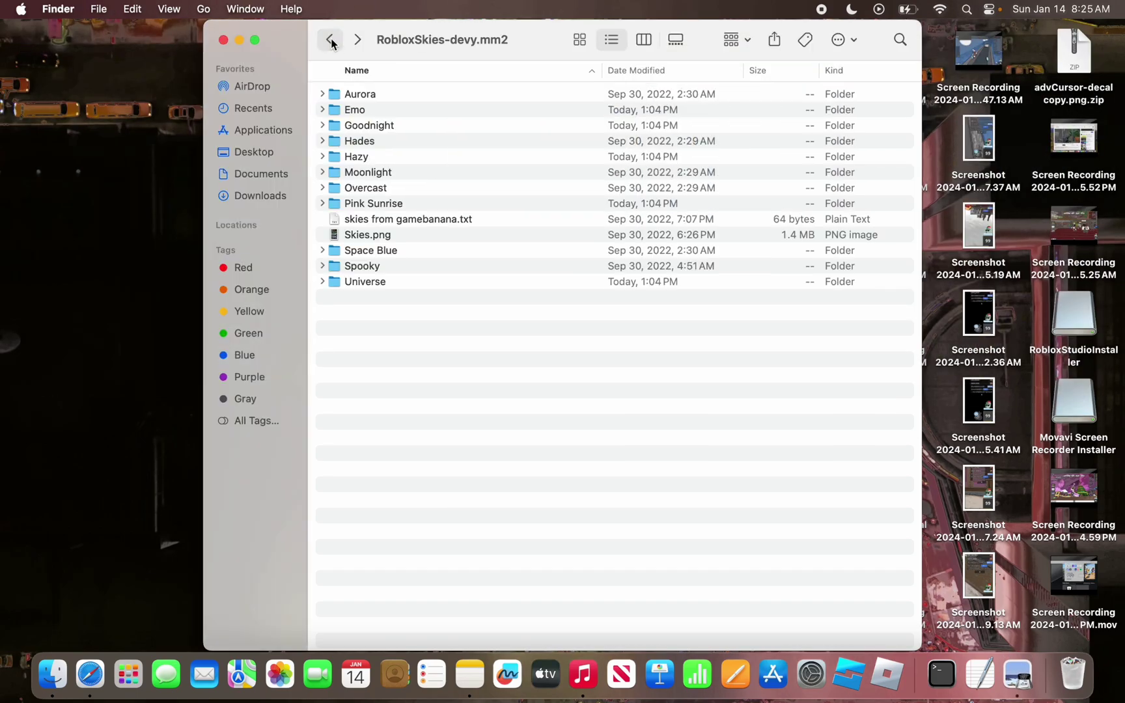
pyautogui.doubleClick(396, 174)
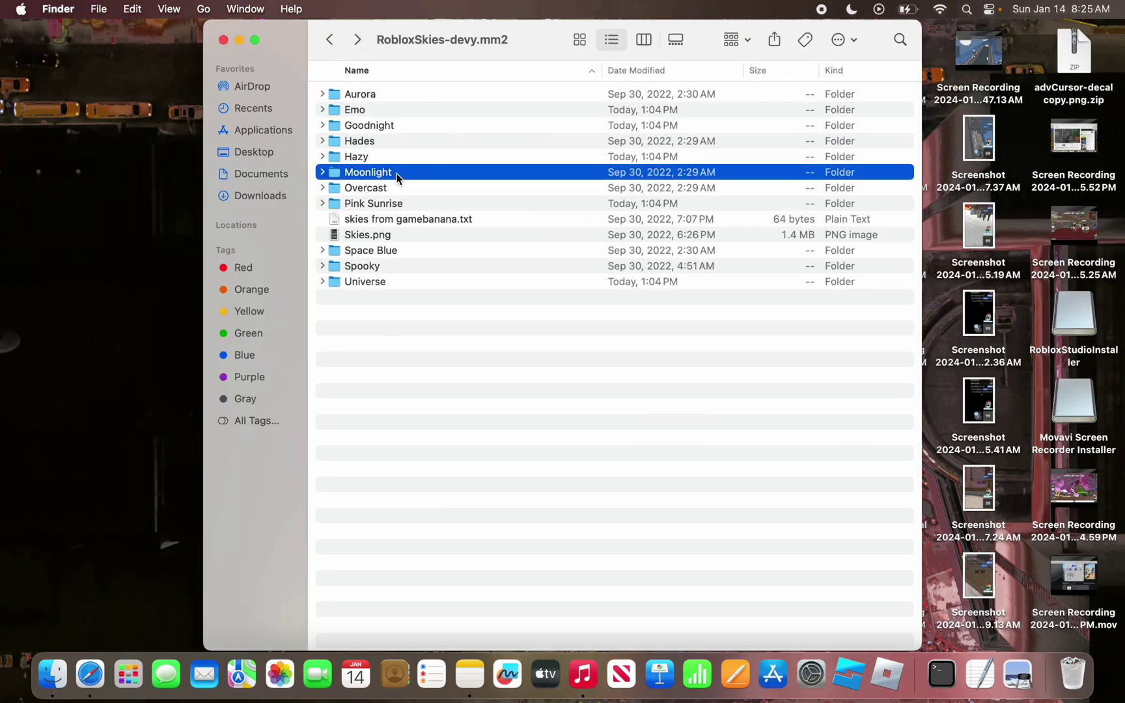
pyautogui.click(329, 40)
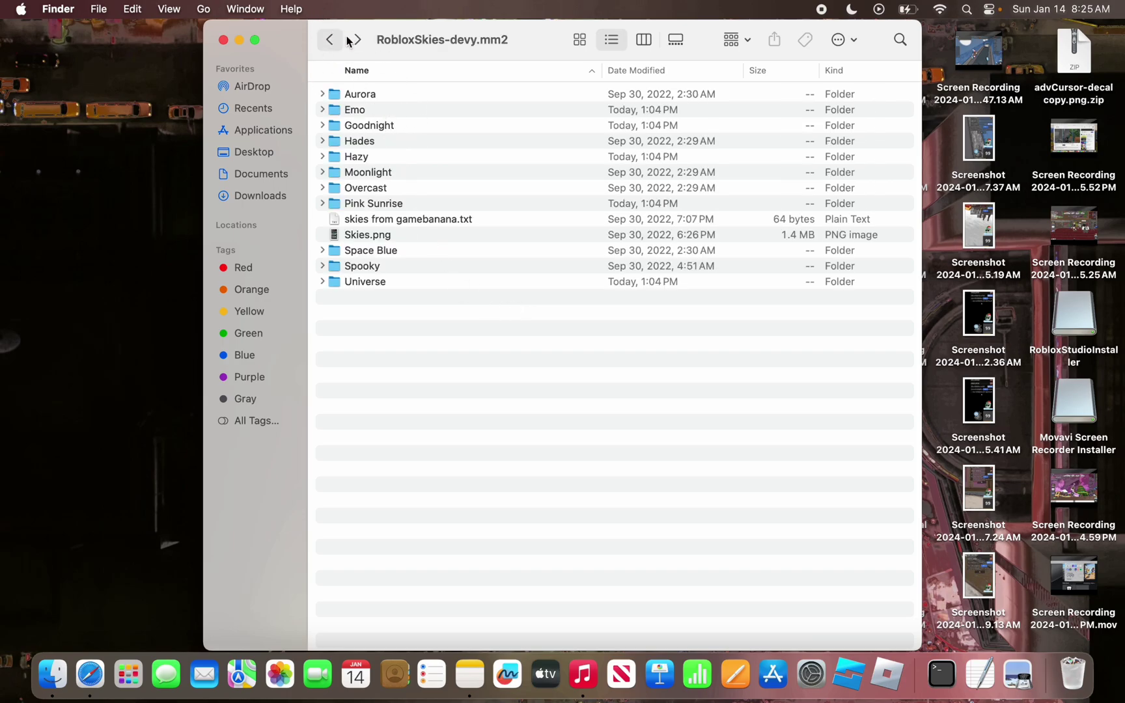
pyautogui.click(357, 40)
# Copy the six sky512 .tex files from the Moonlight folder
pyautogui.moveTo(432, 237); pyautogui.dragTo(327, 114)
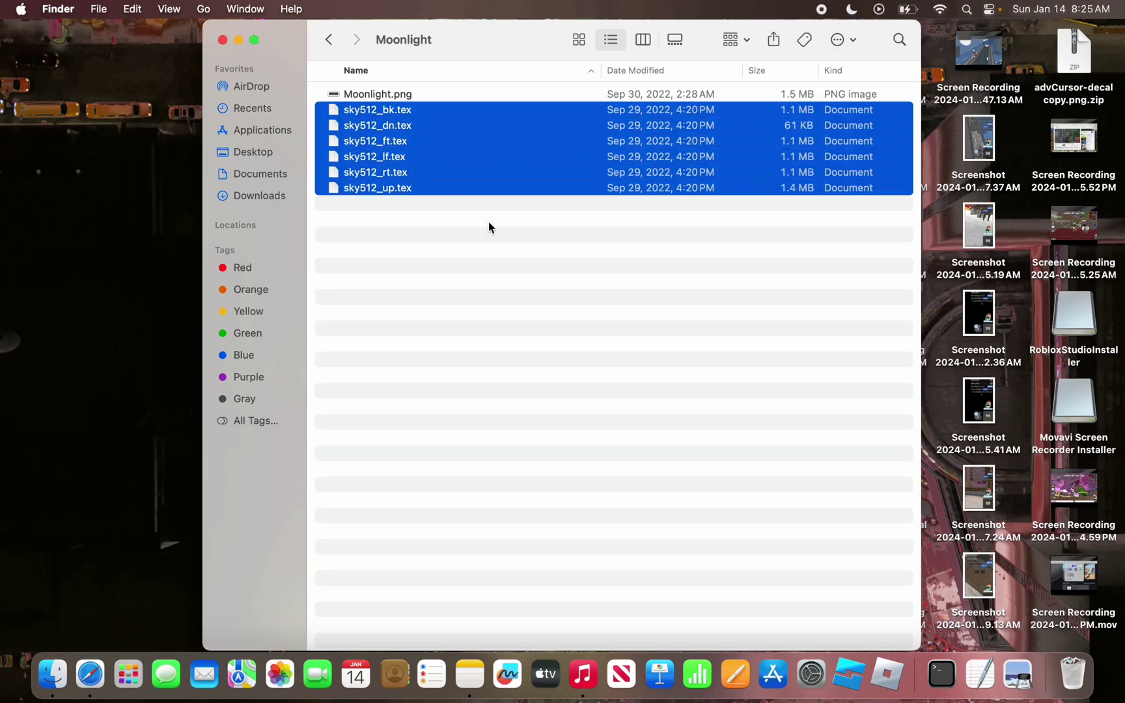
pyautogui.rightClick(474, 135)
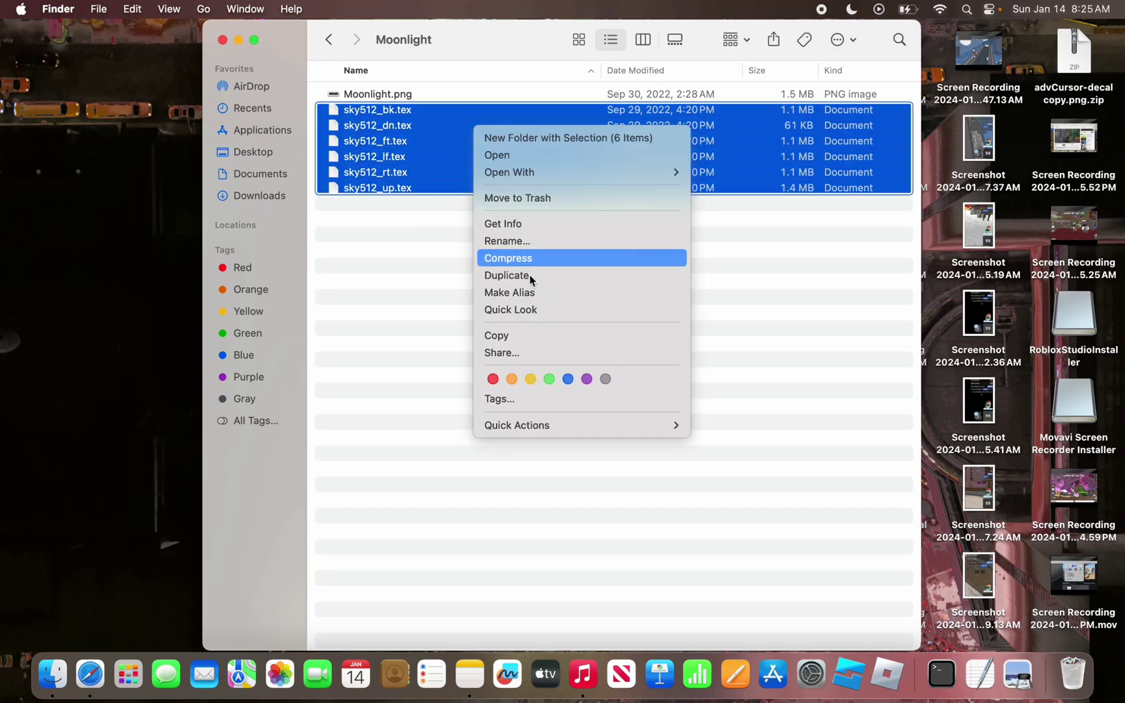
pyautogui.click(523, 335)
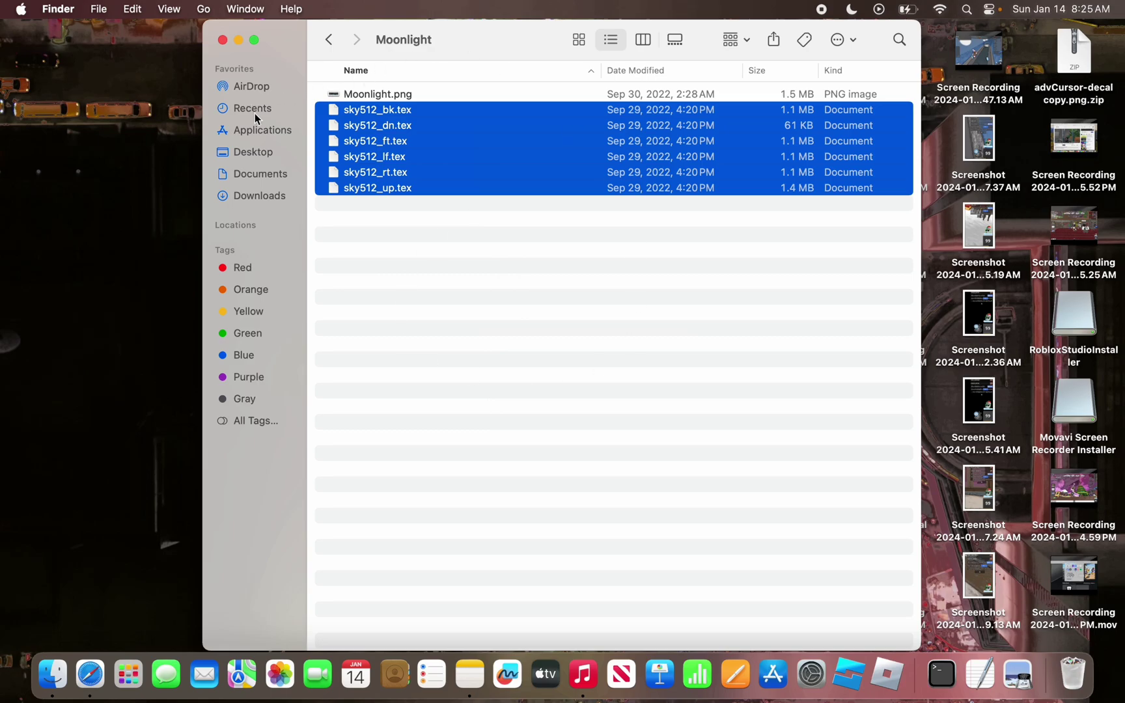
# Show the Roblox app's package contents in Applications and open Contents > Resources
pyautogui.click(258, 133)
pyautogui.rightClick(704, 99)
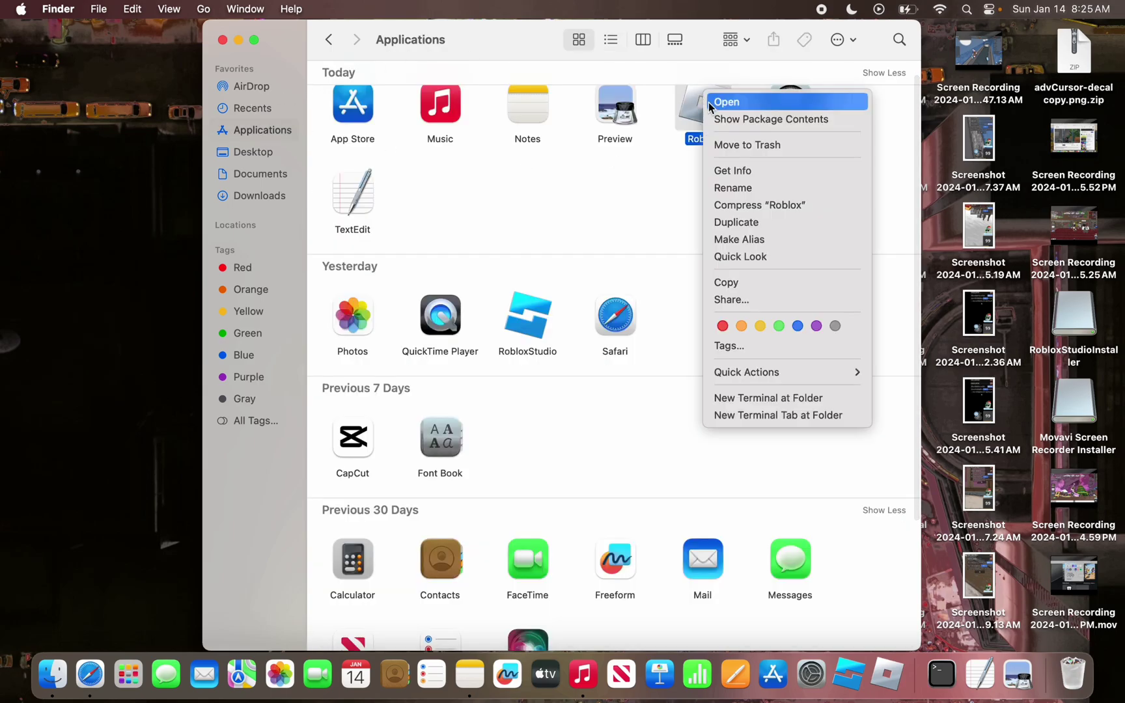
pyautogui.click(747, 120)
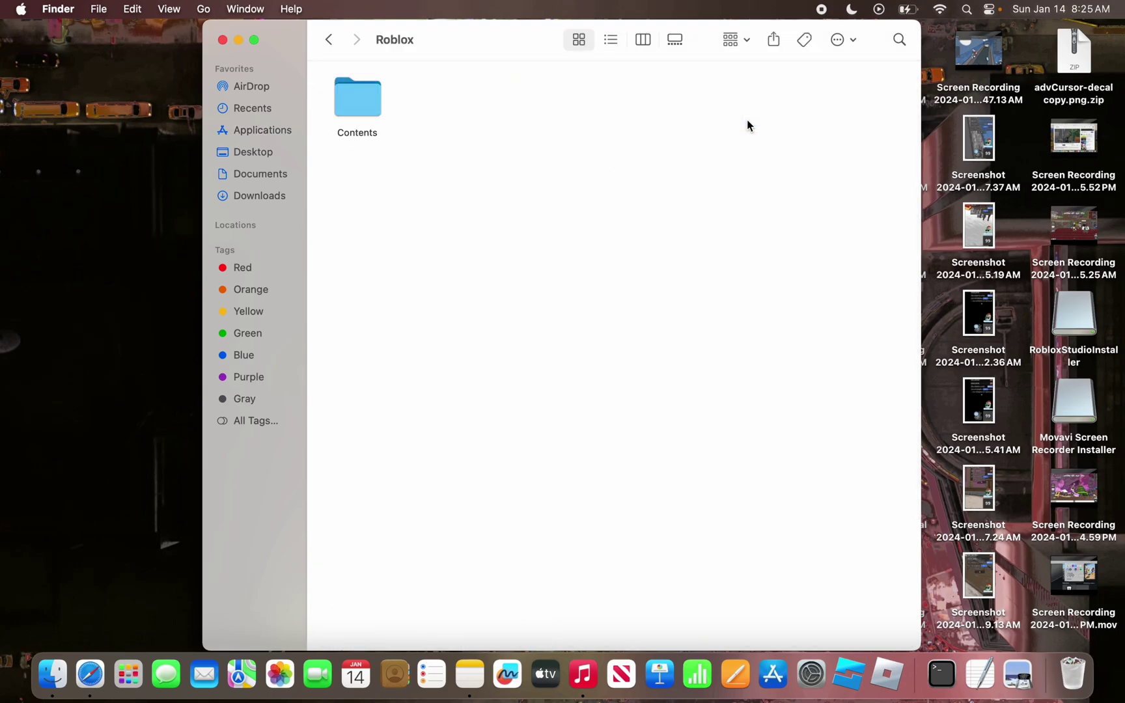
pyautogui.doubleClick(369, 97)
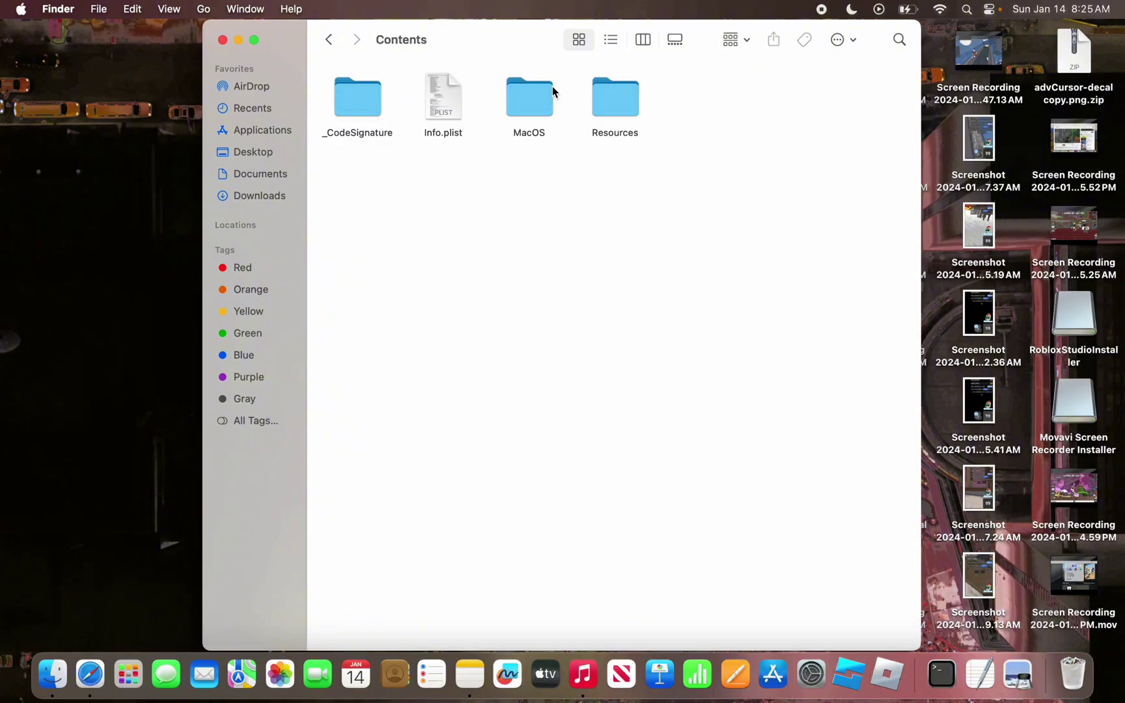
pyautogui.click(613, 104)
pyautogui.doubleClick(613, 105)
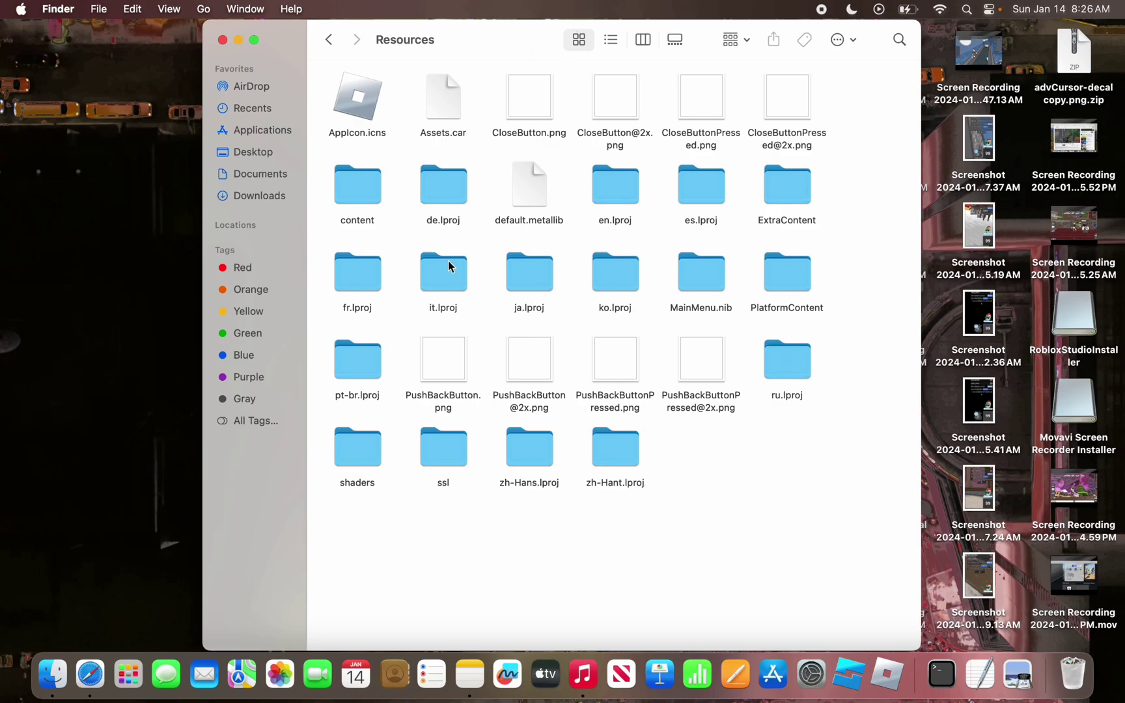
# Open PlatformContent > pc > textures in Resources after briefly checking content > sky
pyautogui.doubleClick(351, 190)
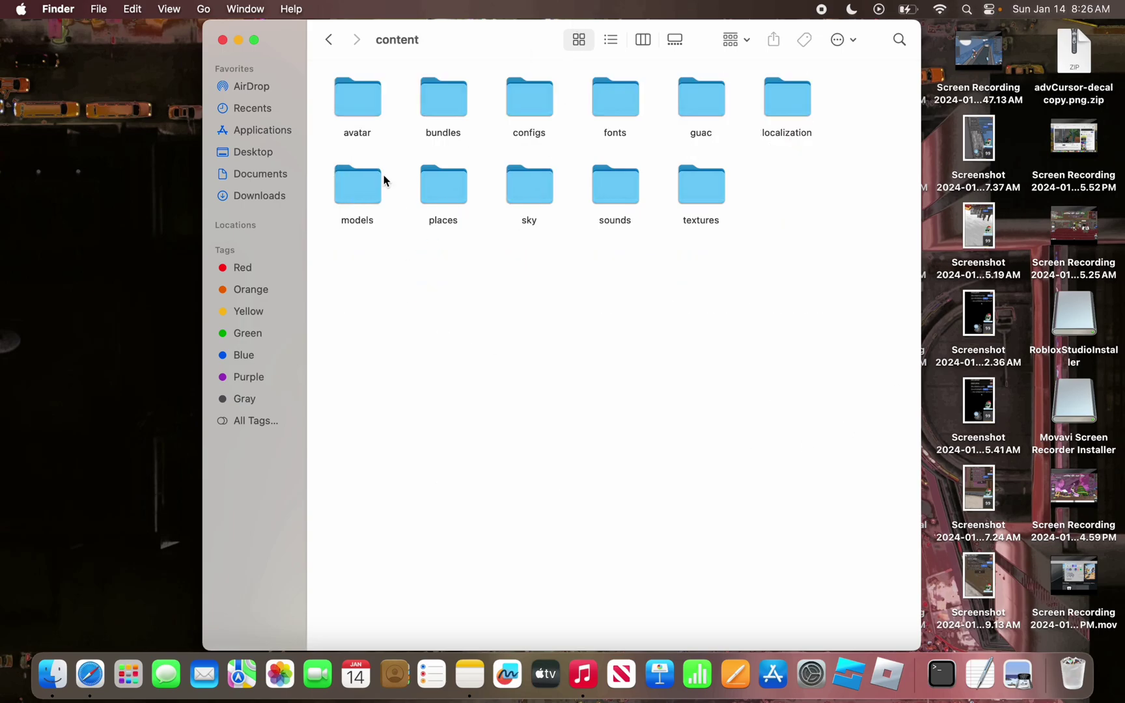
pyautogui.doubleClick(533, 194)
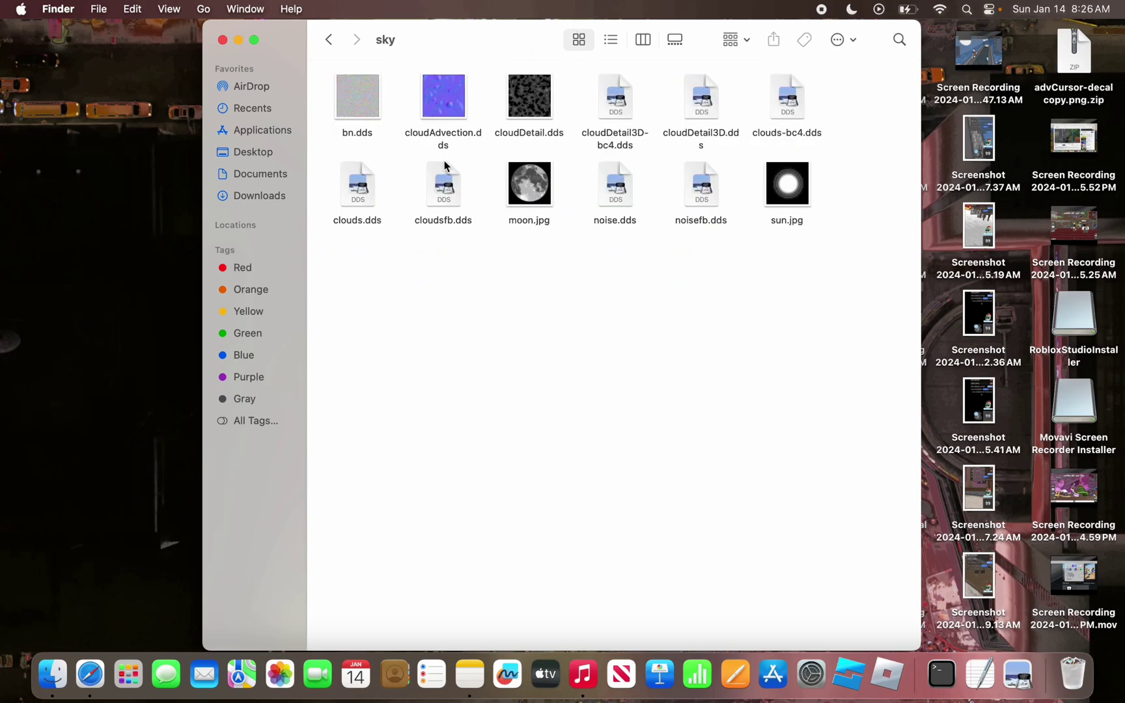
pyautogui.click(327, 39)
pyautogui.click(329, 40)
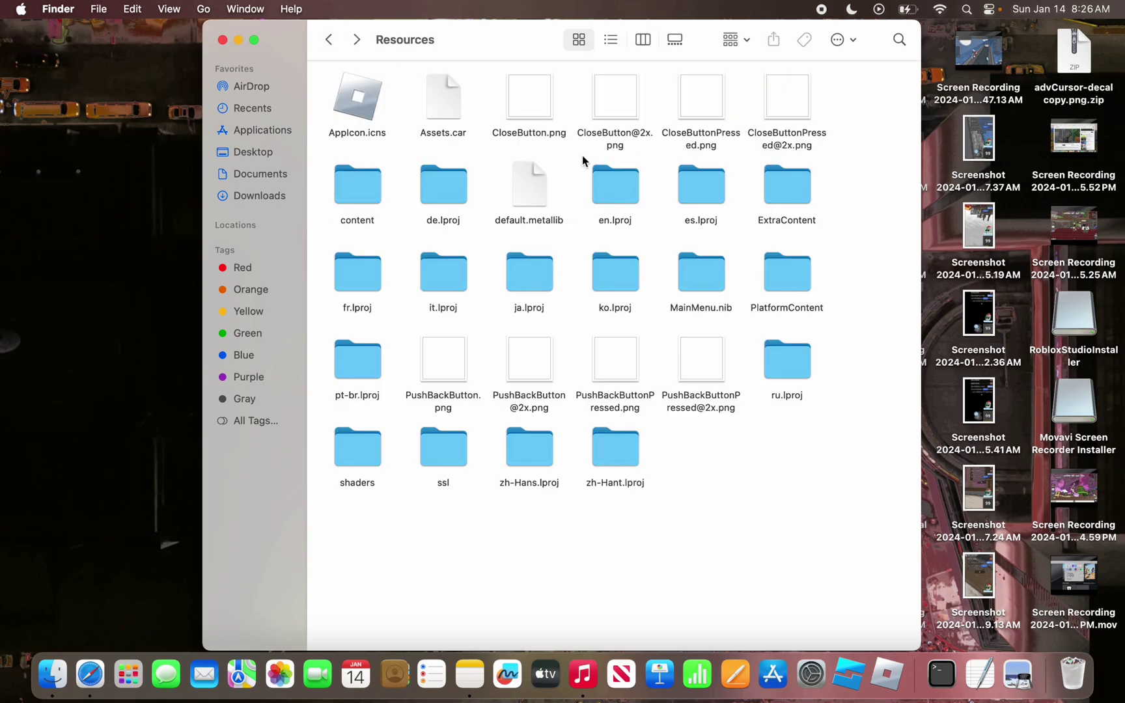
pyautogui.click(781, 272)
pyautogui.doubleClick(781, 272)
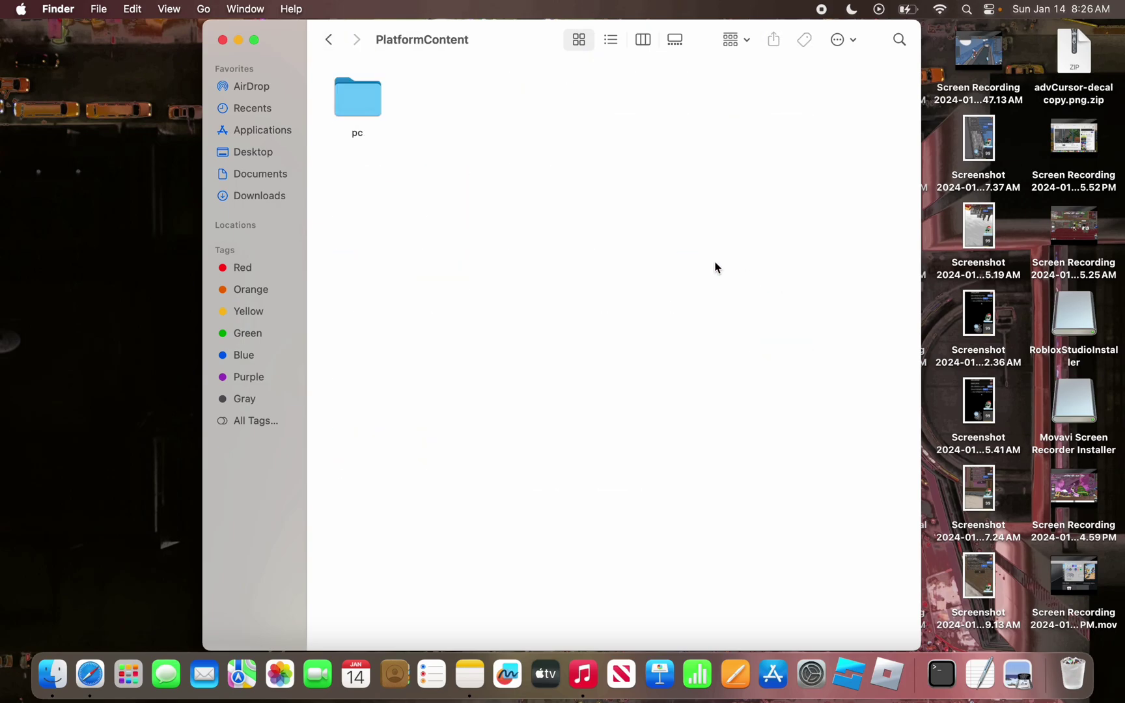
pyautogui.doubleClick(366, 94)
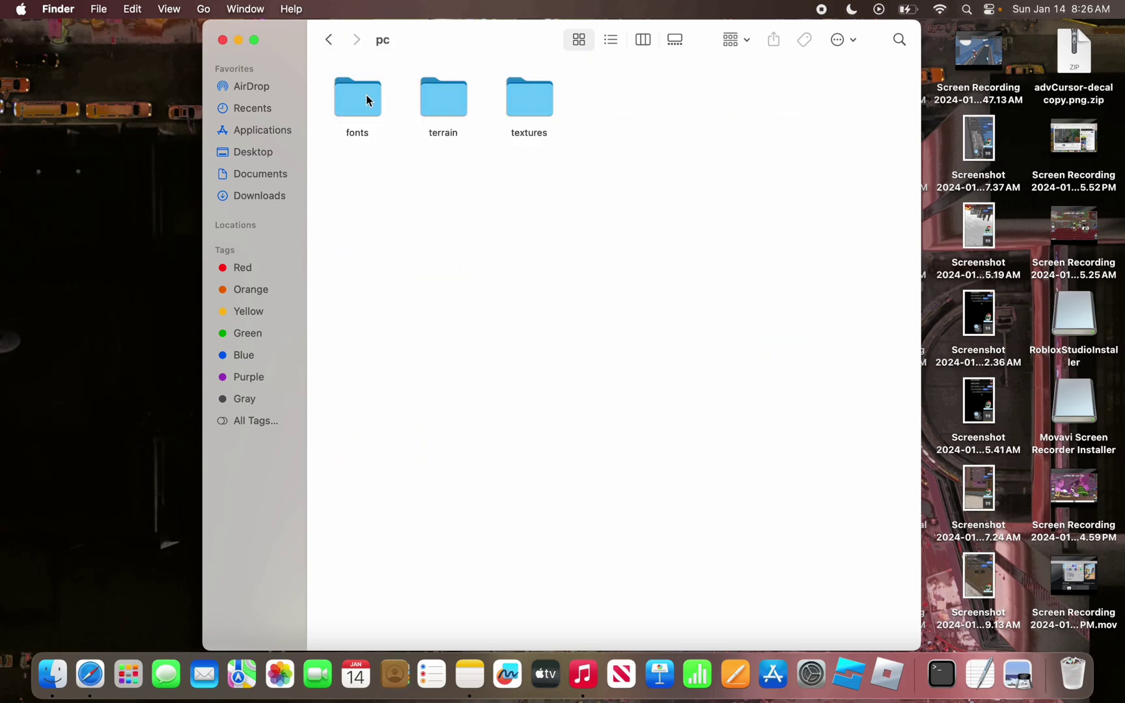
pyautogui.doubleClick(524, 97)
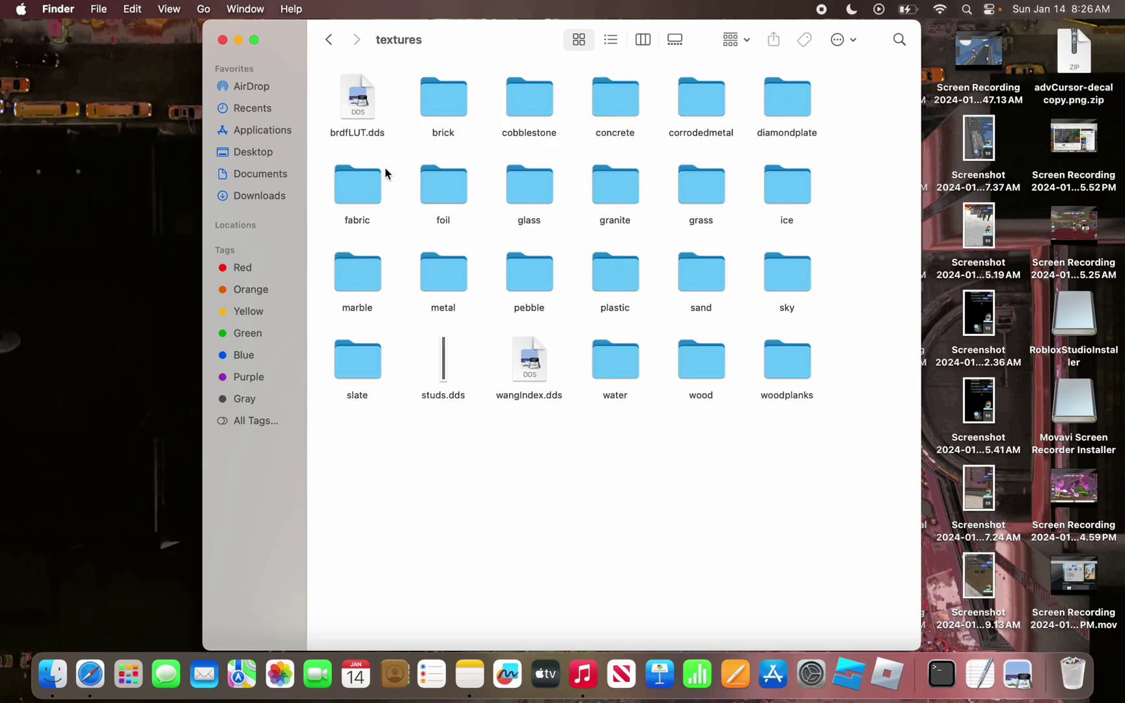
# Open the sky folder and paste the six Moonlight sky512 files, replacing all the originals
pyautogui.doubleClick(778, 277)
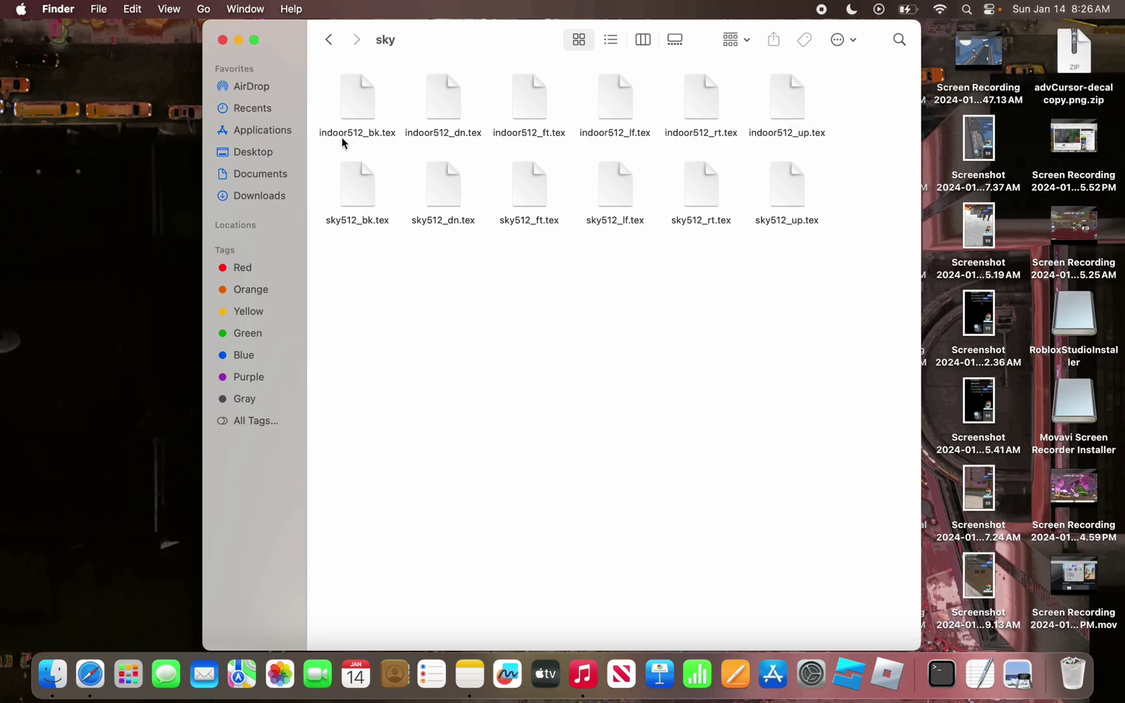
pyautogui.moveTo(874, 257); pyautogui.dragTo(351, 193)
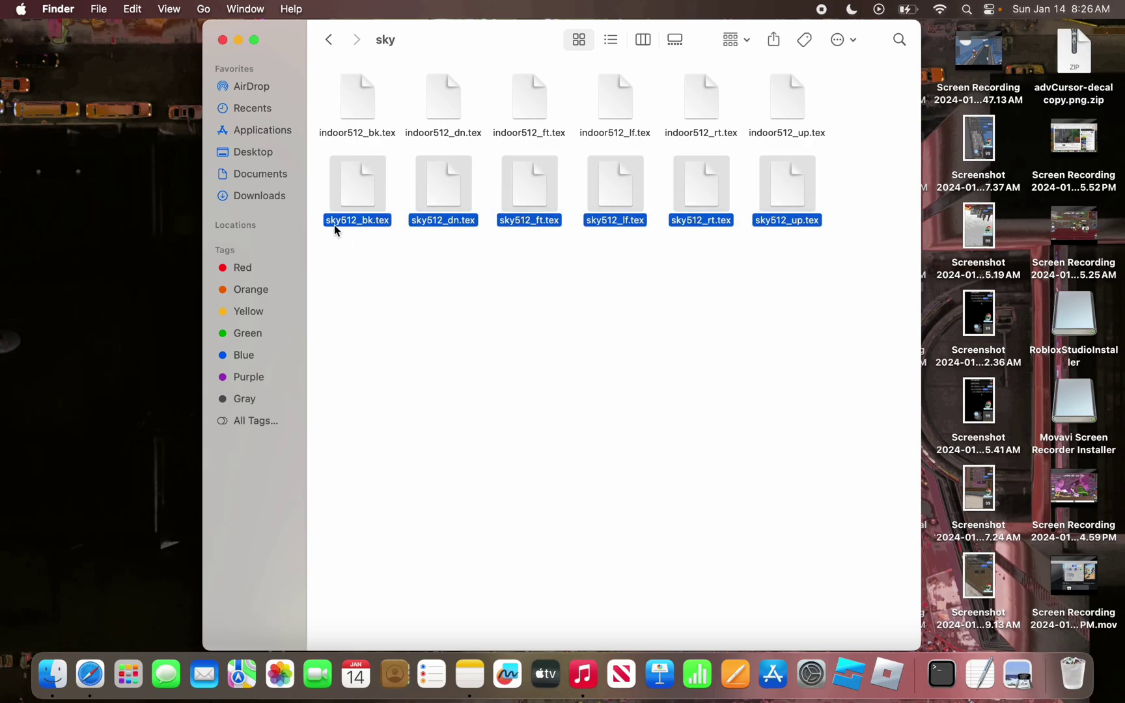
pyautogui.rightClick(658, 187)
pyautogui.click(707, 212)
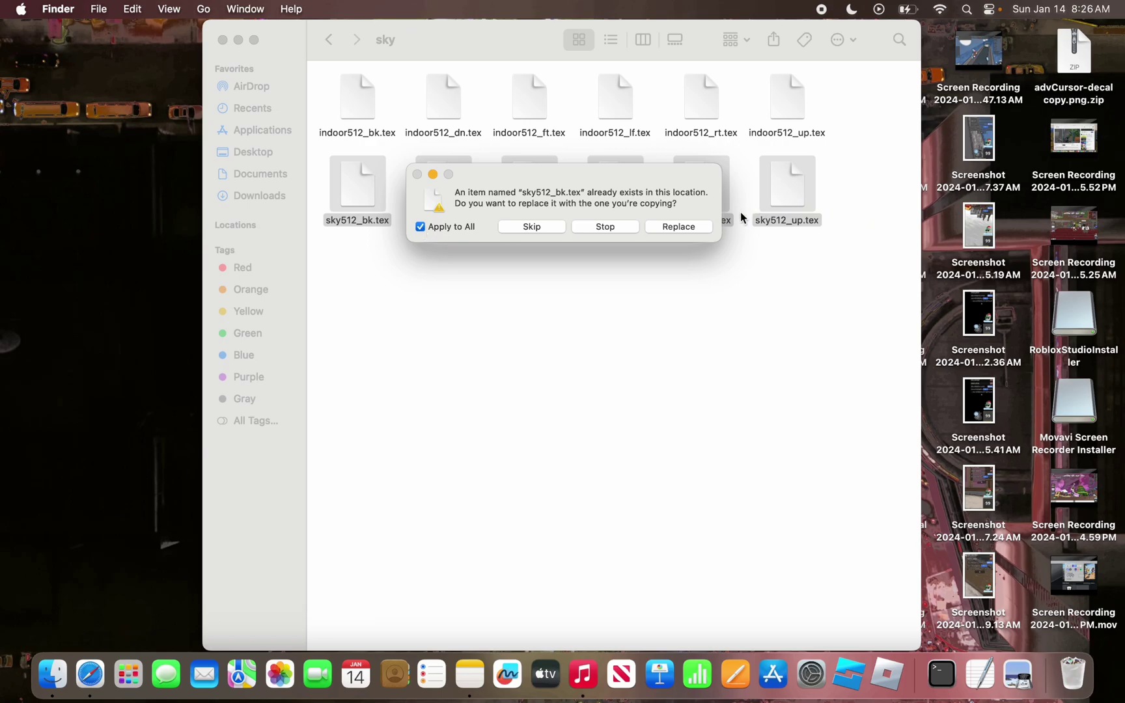
pyautogui.click(693, 226)
pyautogui.click(529, 318)
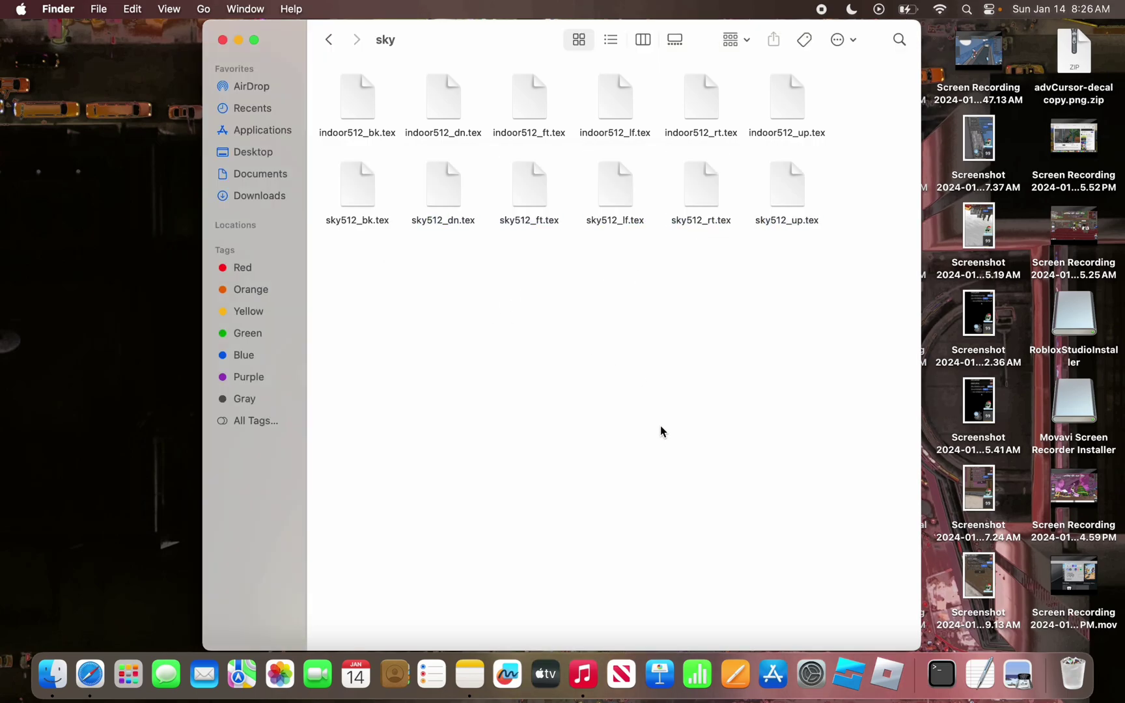
# Close the sky folder window, launch Roblox from the Dock, and play Murder Mystery 2
pyautogui.click(222, 40)
pyautogui.click(890, 694)
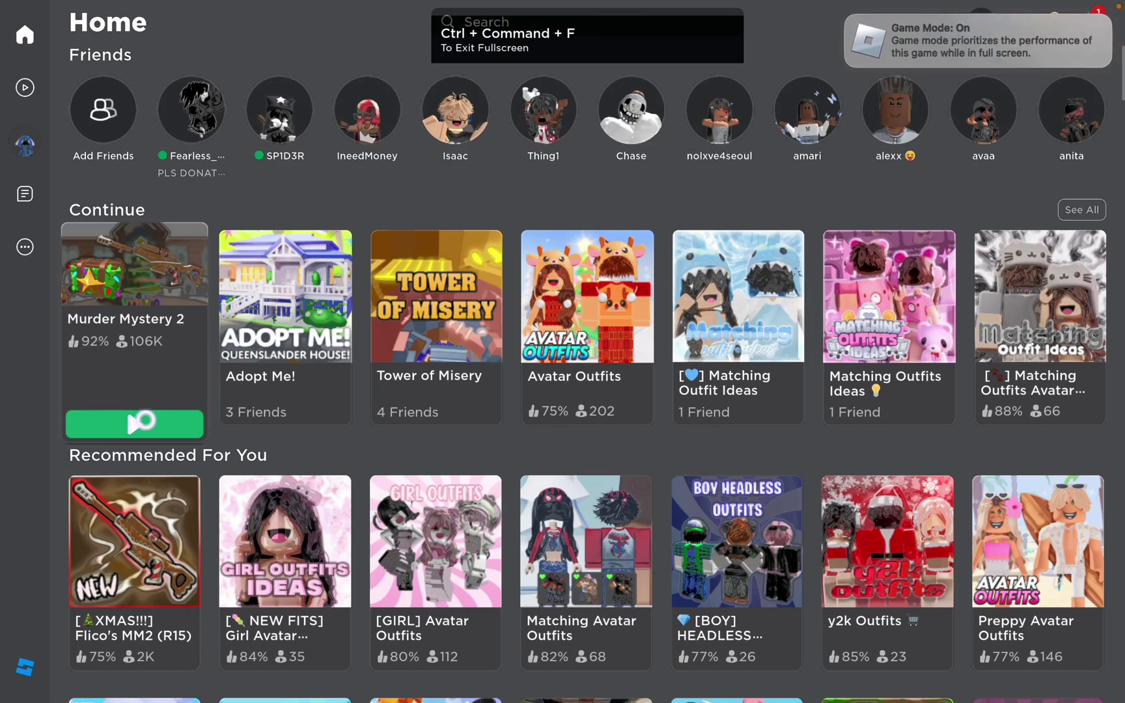
pyautogui.click(140, 422)
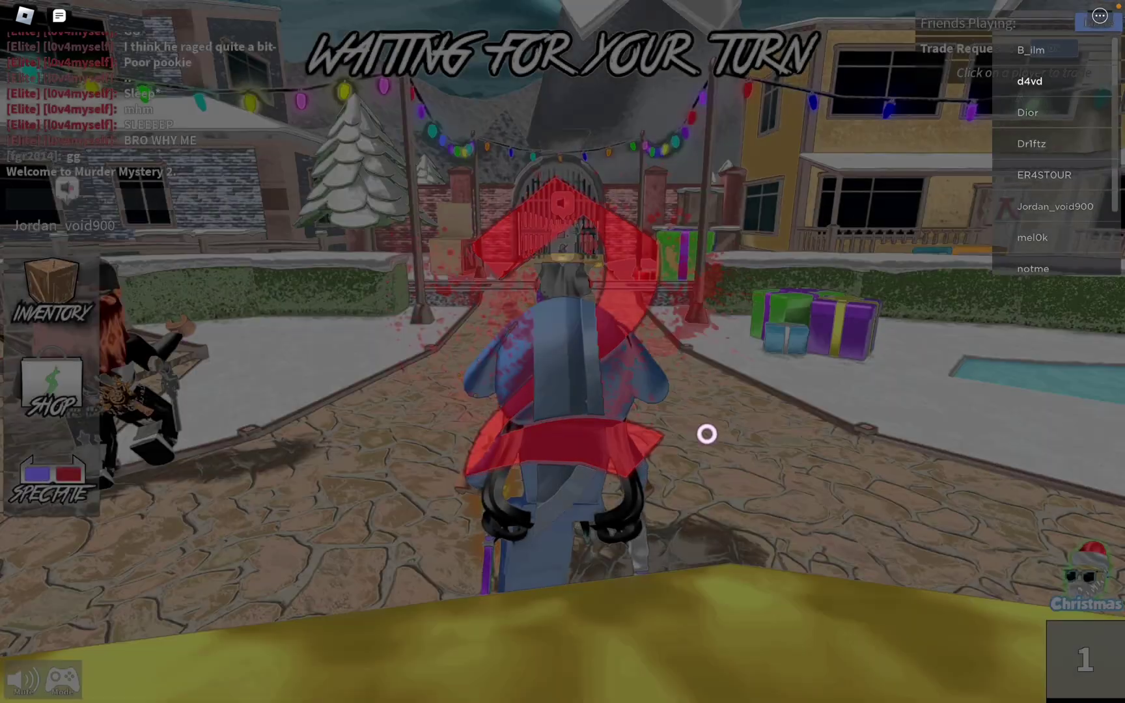
# Pan the view across the moon, tower and Christmas tree, then walk onto the stone plaza
pyautogui.press('Right')
pyautogui.press('Right')
pyautogui.press('Right')
pyautogui.press('Right')
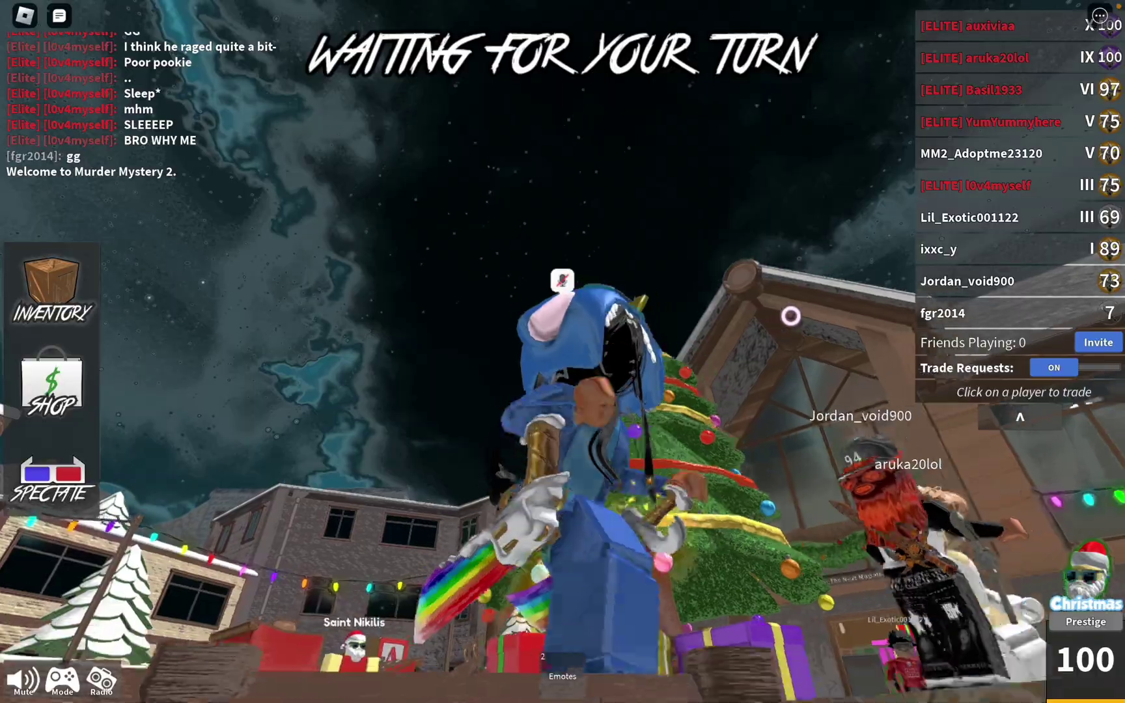
pyautogui.press('Left')
pyautogui.press('Left')
pyautogui.press('Left')
pyautogui.press('Left')
pyautogui.press('s')
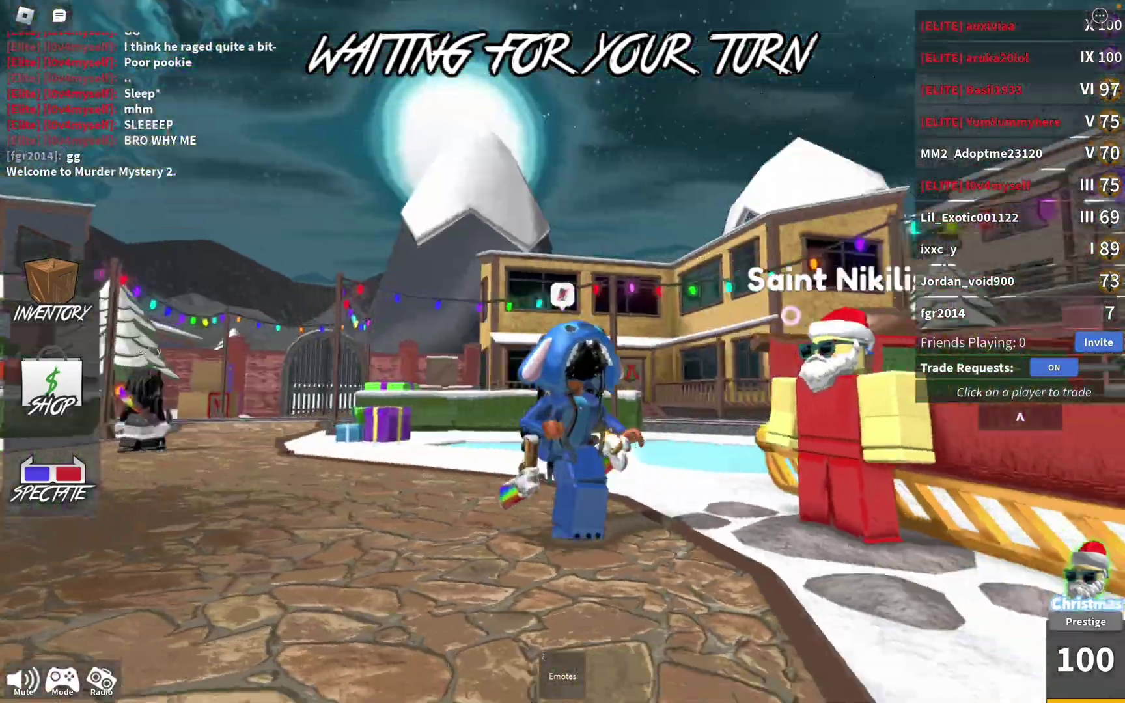
pyautogui.press('Left')
pyautogui.press('Left')
pyautogui.press('Left')
pyautogui.press('Left')
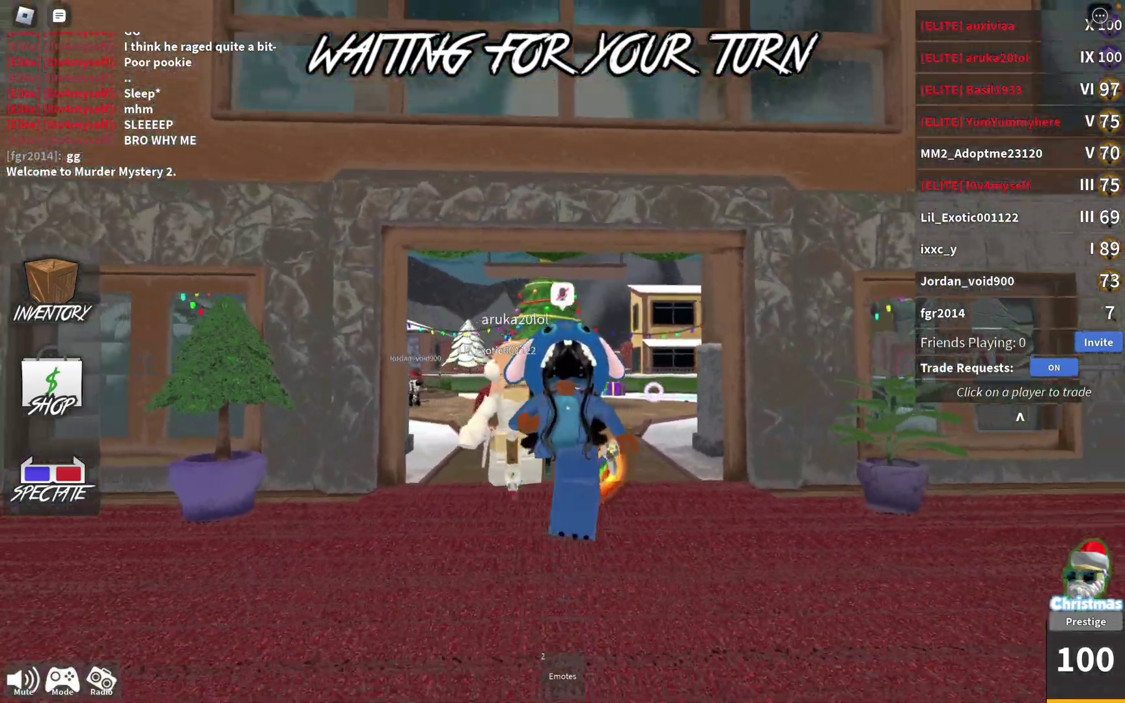
pyautogui.press('Left')
pyautogui.press('Left')
pyautogui.press('Left')
pyautogui.press('Left')
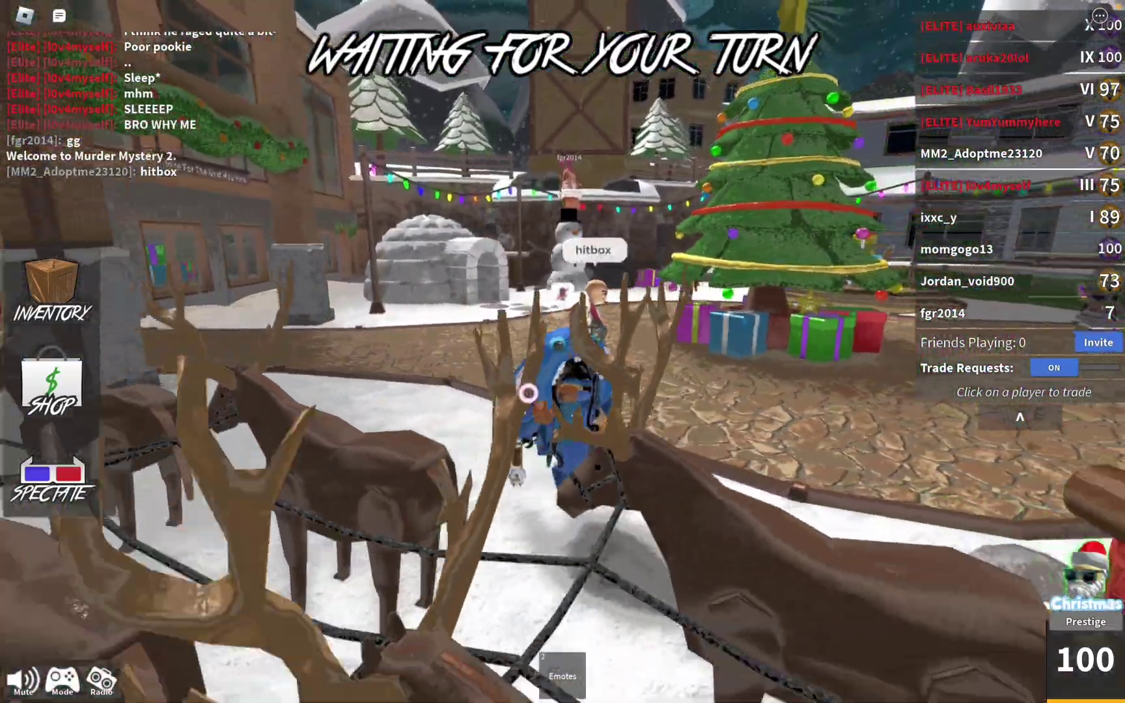
pyautogui.press('w')
pyautogui.press('s')
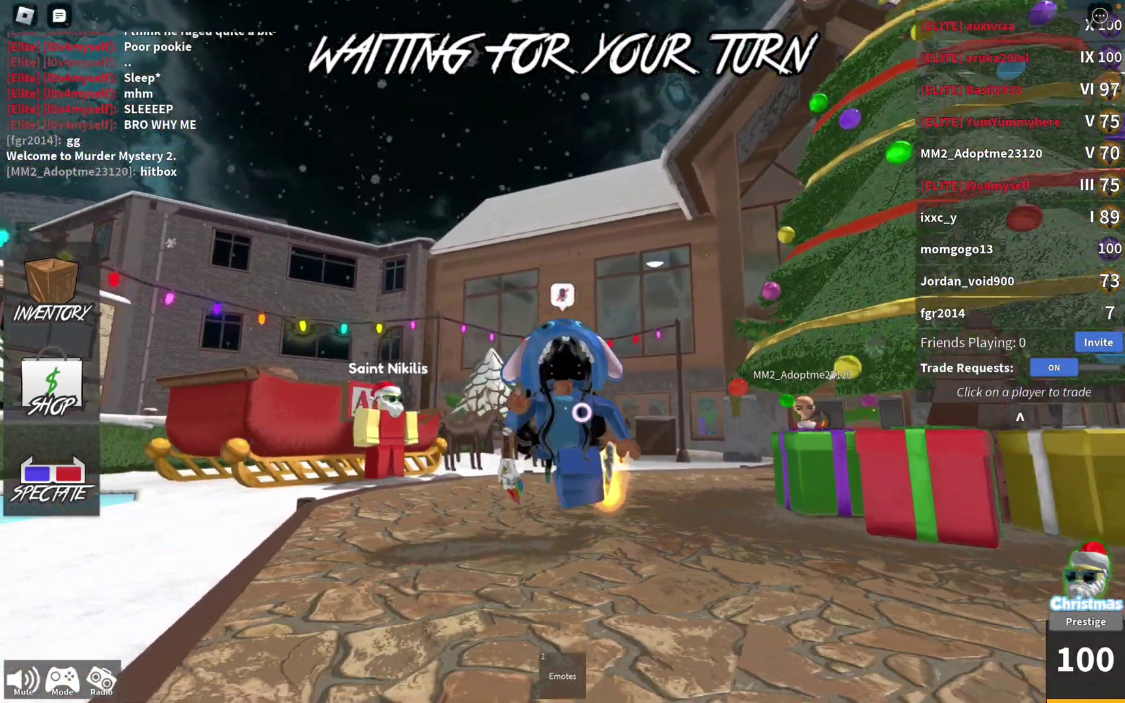
pyautogui.press('s')
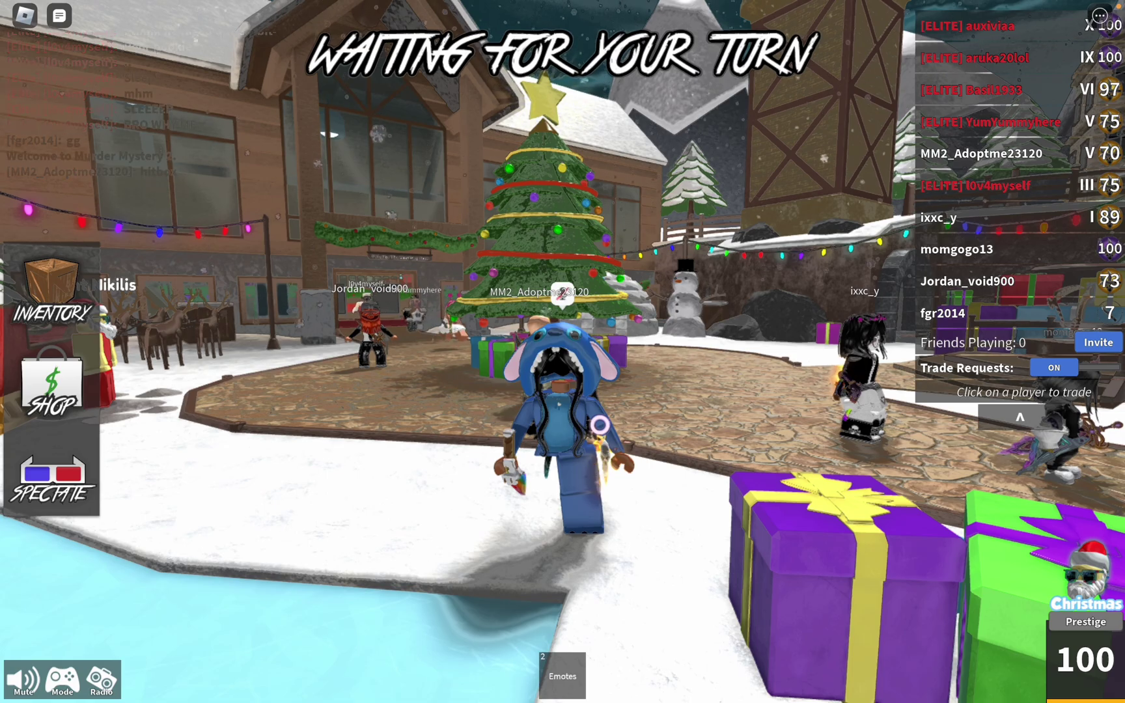
pyautogui.moveTo(329, 134); pyautogui.dragTo(194, 115)
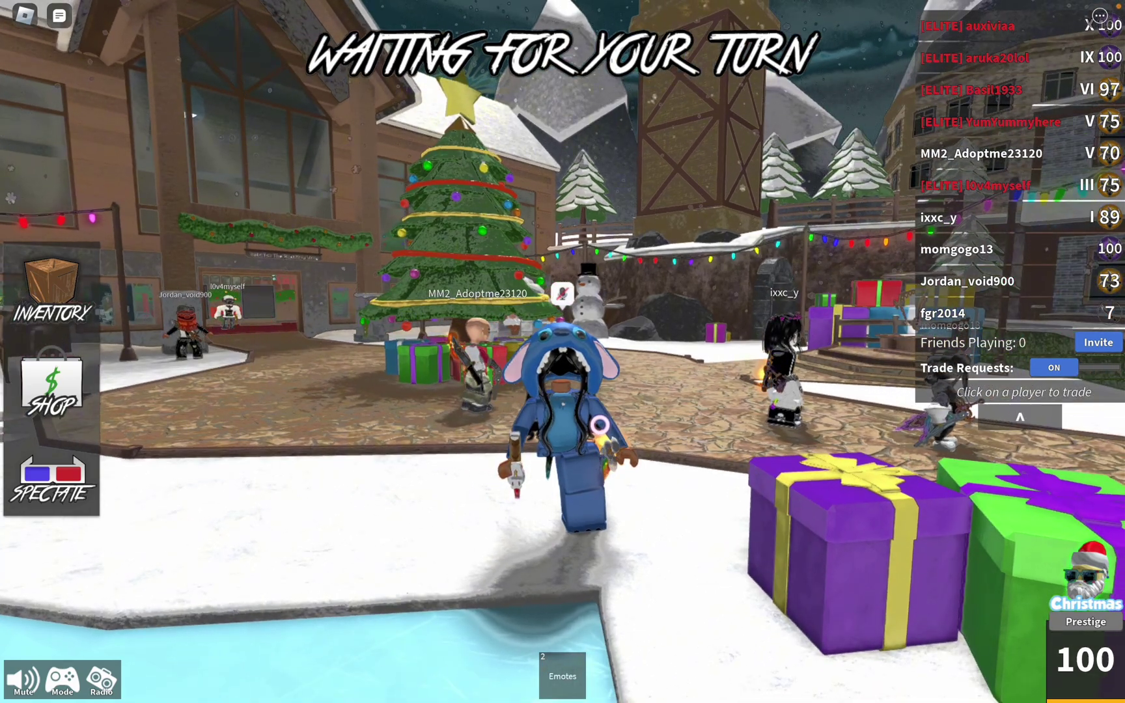